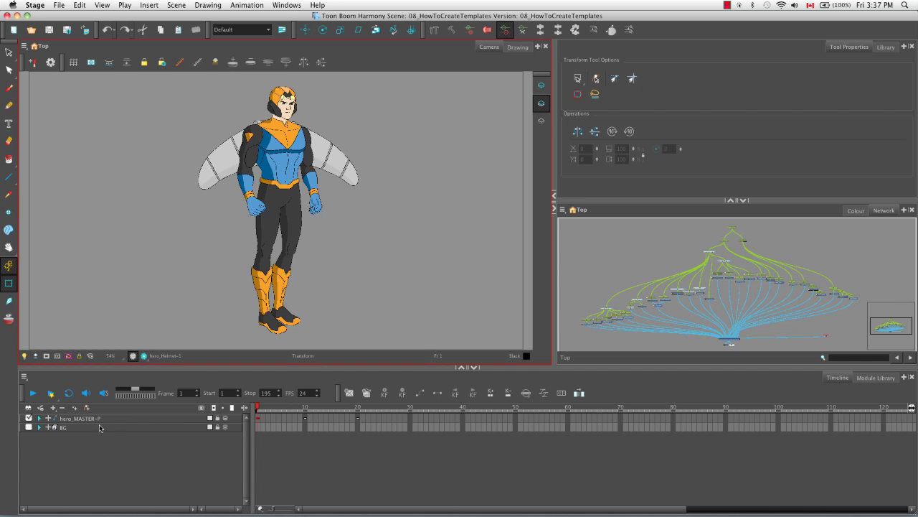
Expand the hero_MASTER-P hierarchy and locate the hero's helmet layer in the timeline by selecting the helmet on the character.
{"action": "left_click", "coordinate": [40, 418]}
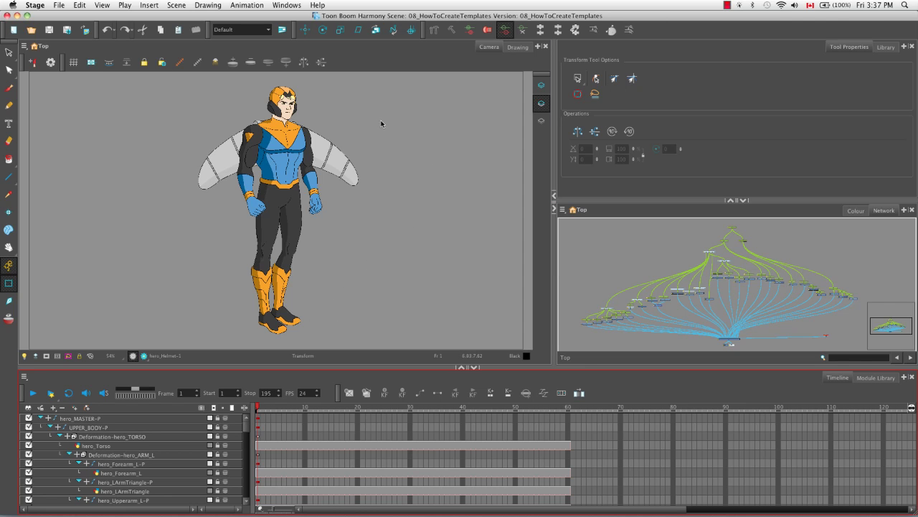
{"action": "left_click", "coordinate": [278, 95]}
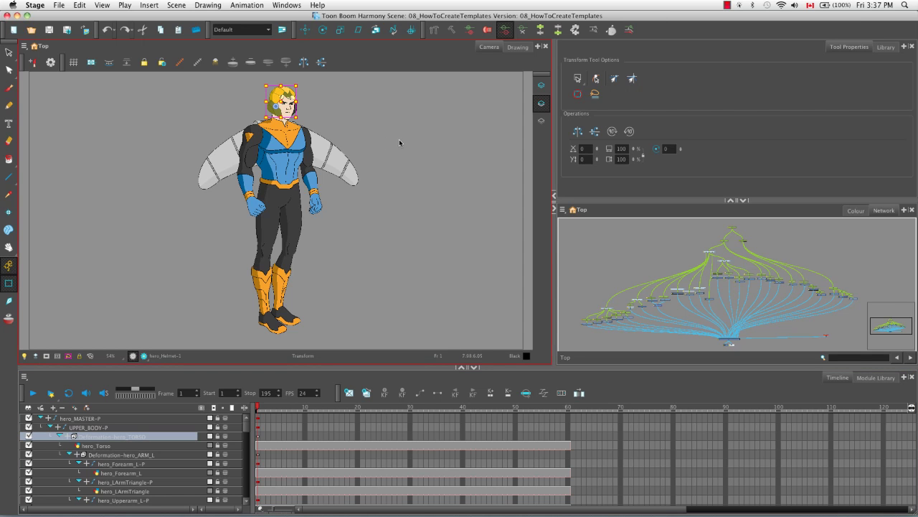
{"action": "left_click", "coordinate": [506, 380]}
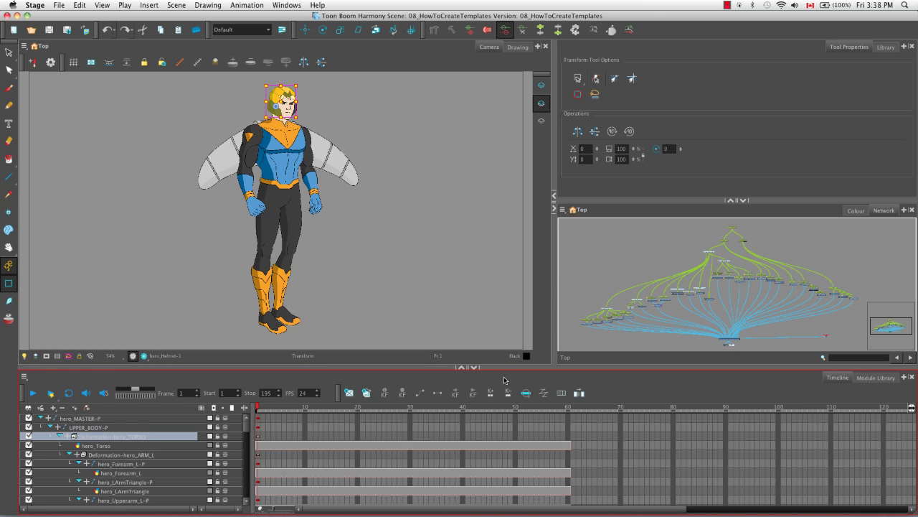
{"action": "key", "text": "o"}
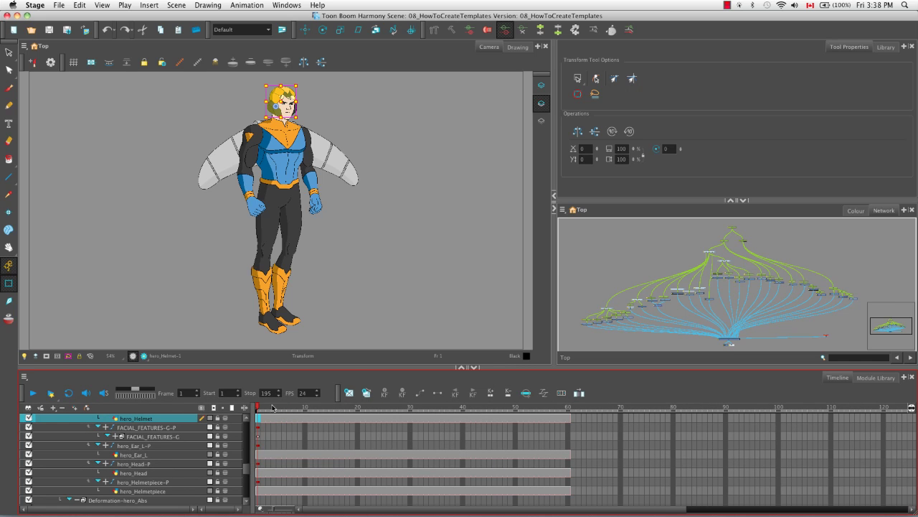
Add an Xsheet view and expose drawing 2 of hero_Helmet at frame 3, then deselect the layer.
{"action": "left_click_drag", "start_coordinate": [263, 408], "coordinate": [271, 415]}
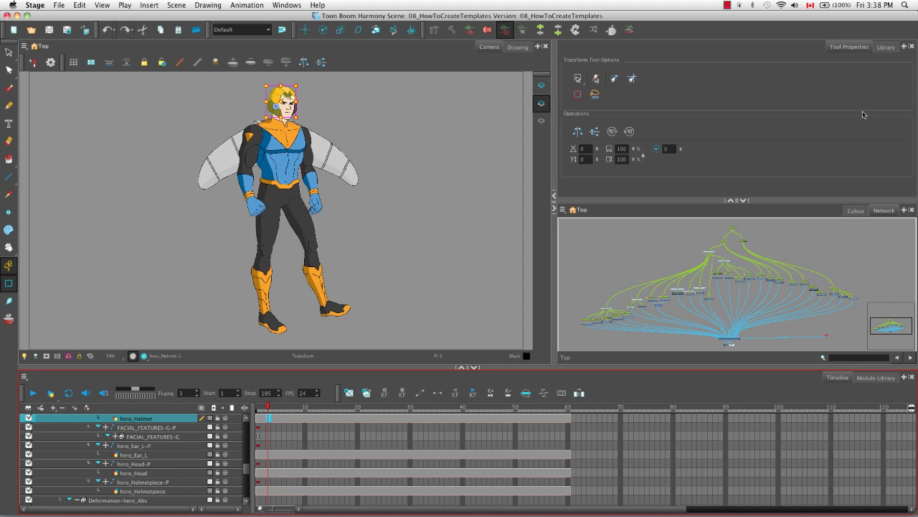
{"action": "left_click", "coordinate": [904, 48]}
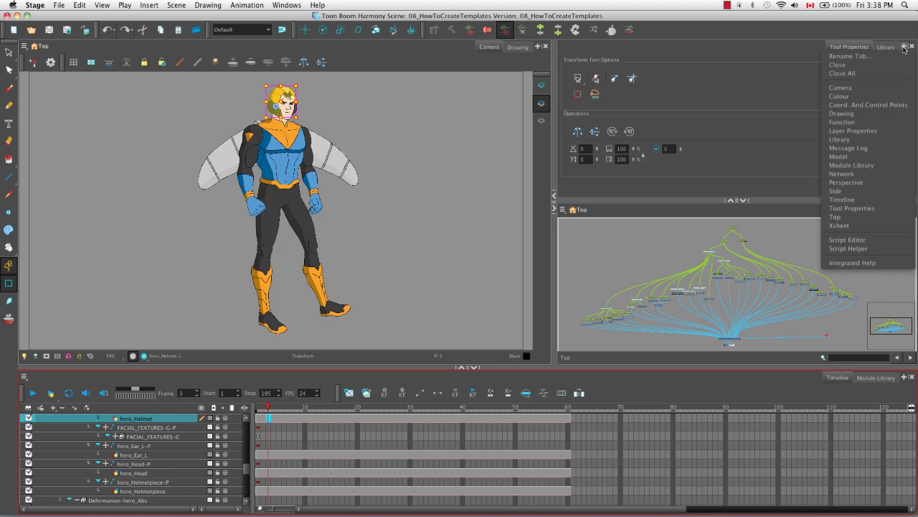
{"action": "left_click", "coordinate": [868, 226]}
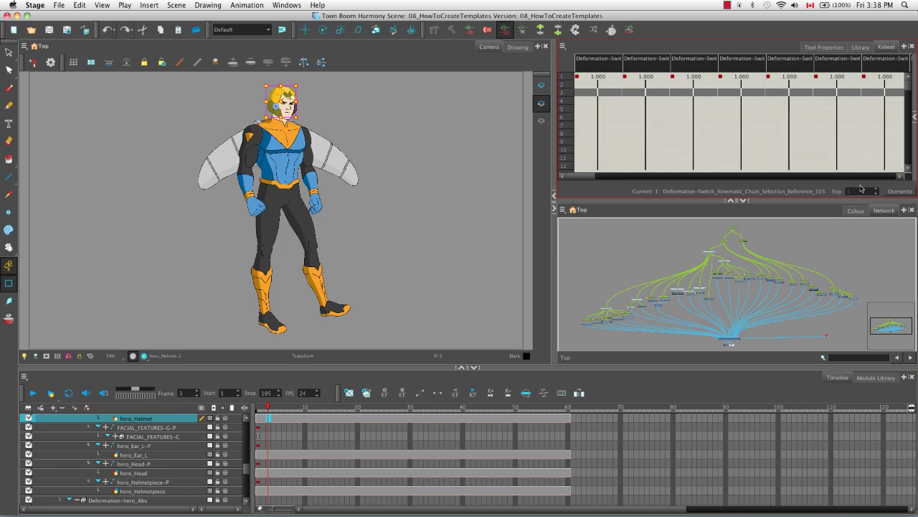
{"action": "left_click", "coordinate": [163, 418]}
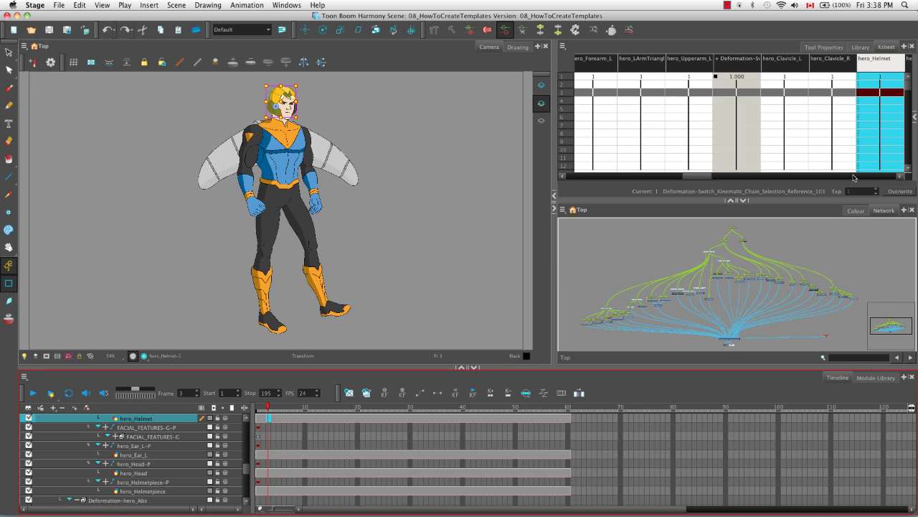
{"action": "left_click", "coordinate": [882, 92]}
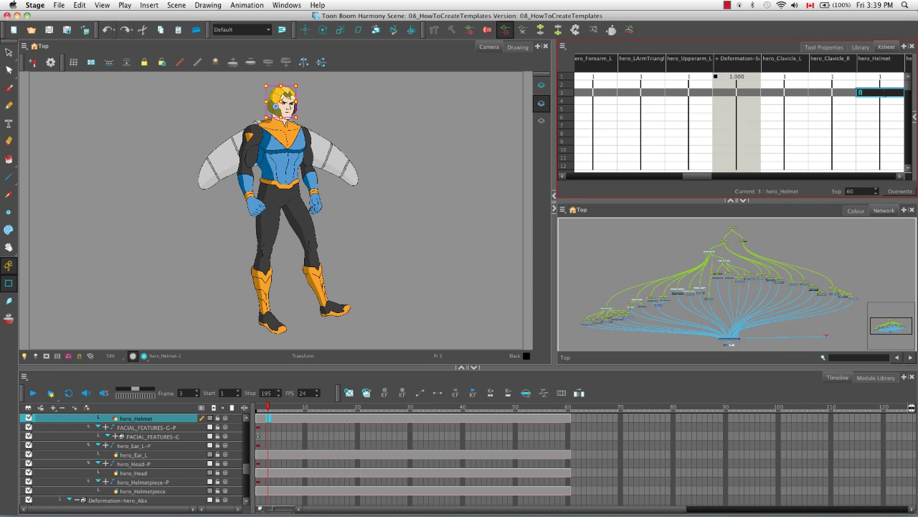
{"action": "type", "text": "2"}
{"action": "key", "text": "Return"}
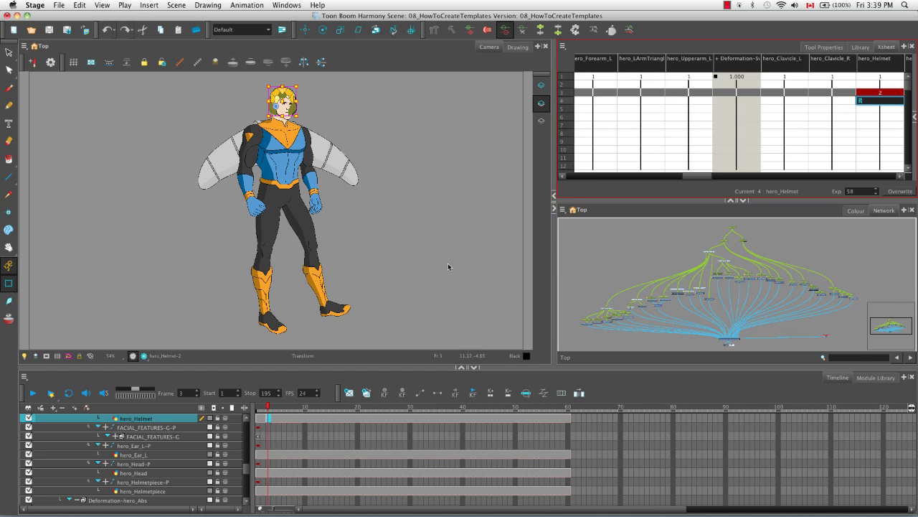
{"action": "left_click", "coordinate": [446, 264]}
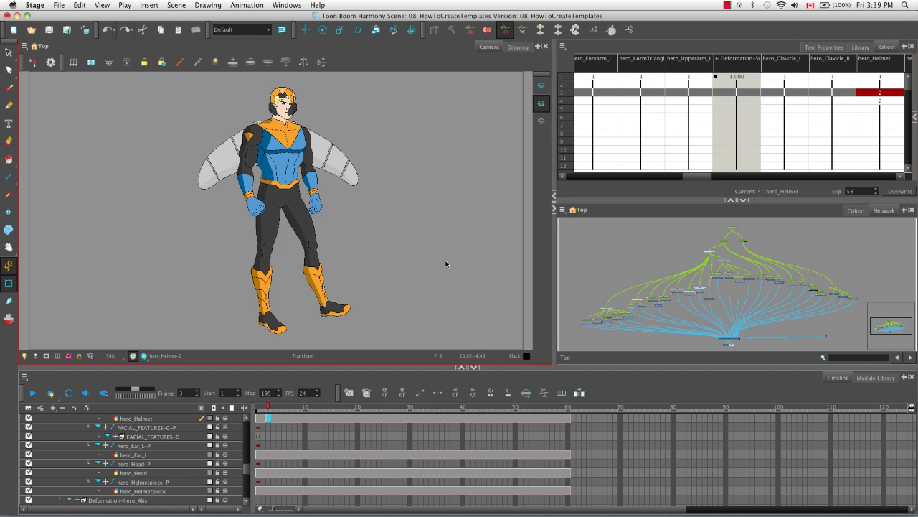
Compare the hero_Helmet drawings at frames 1, 2 and 3 in the Drawing view, with and without the light table.
{"action": "left_click", "coordinate": [520, 48]}
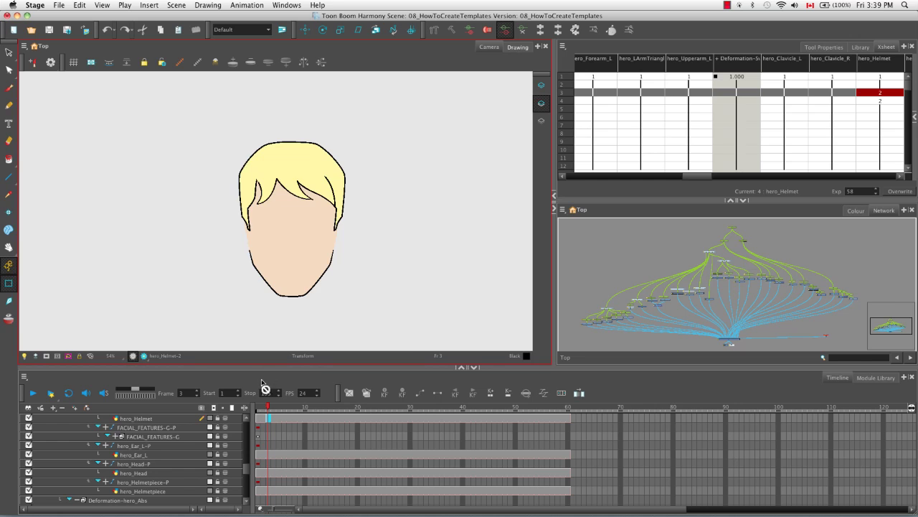
{"action": "key", "text": "shift+l"}
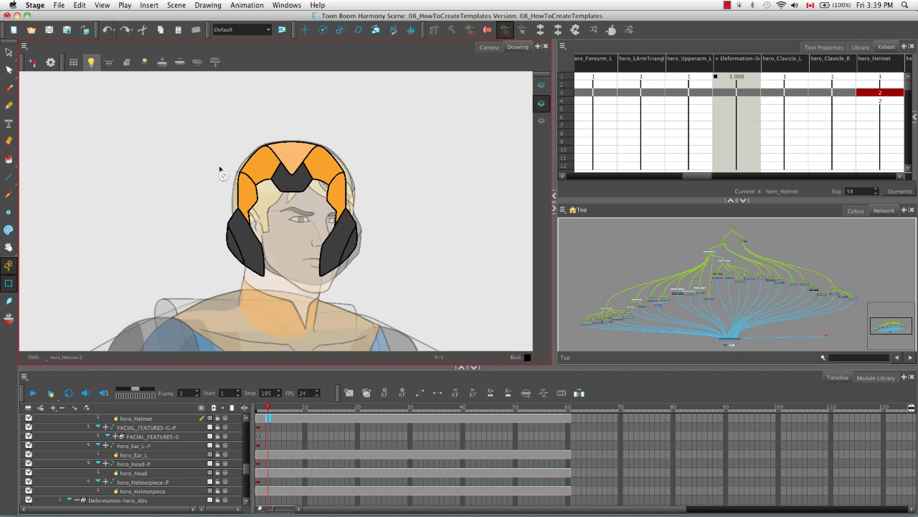
{"action": "key", "text": "shift+l"}
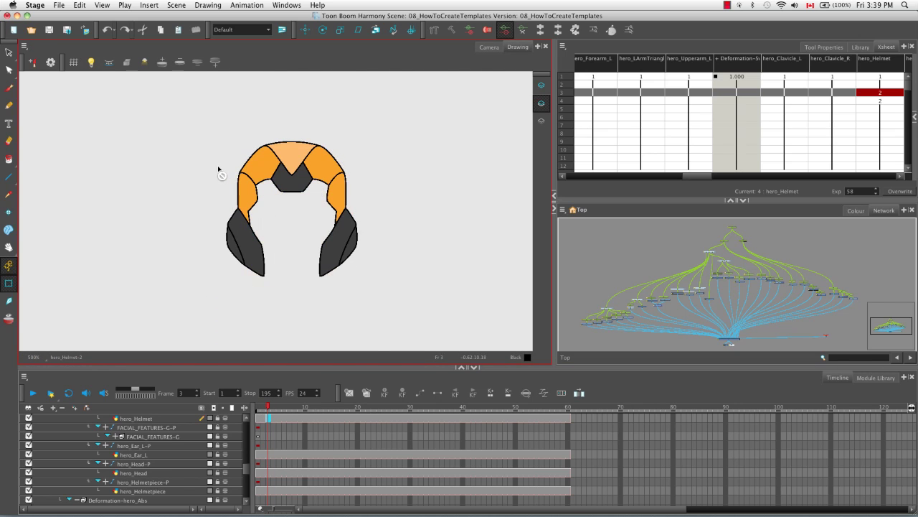
{"action": "left_click", "coordinate": [269, 409]}
{"action": "left_click_drag", "start_coordinate": [268, 409], "coordinate": [264, 407]}
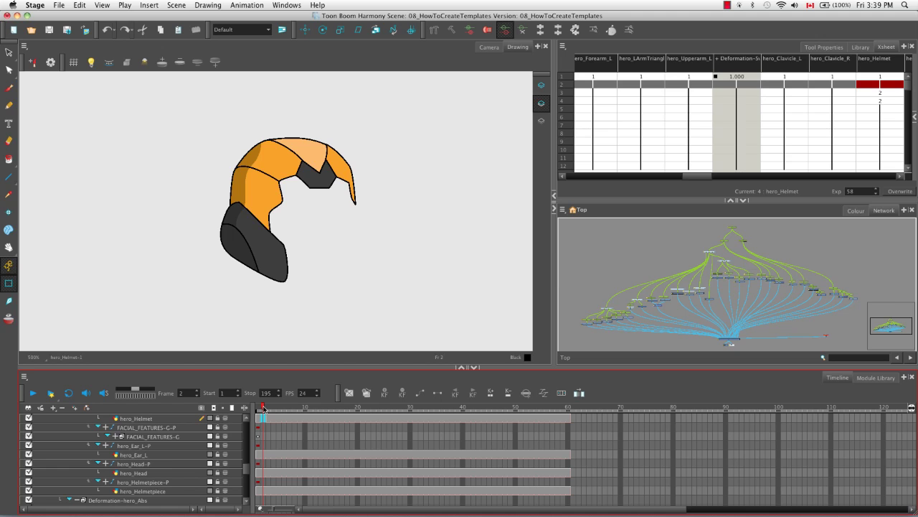
{"action": "left_click_drag", "start_coordinate": [264, 408], "coordinate": [267, 409]}
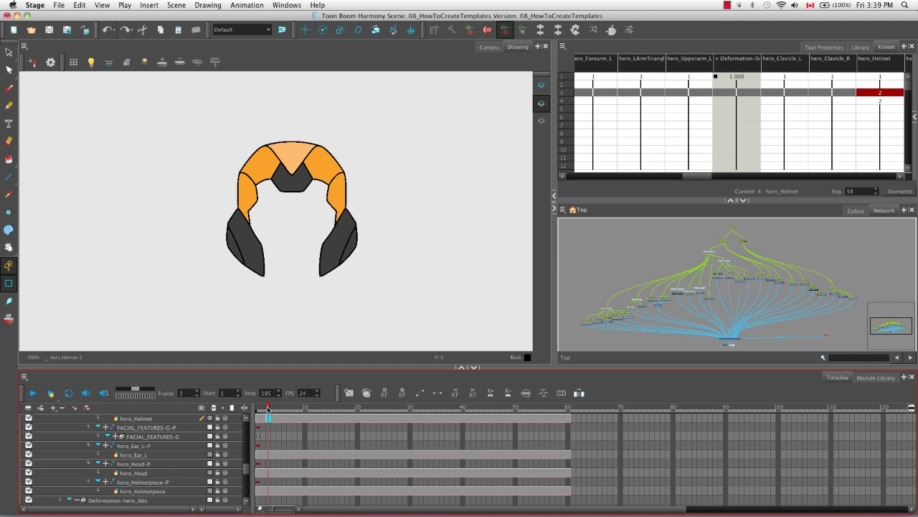
{"action": "left_click_drag", "start_coordinate": [266, 409], "coordinate": [258, 408]}
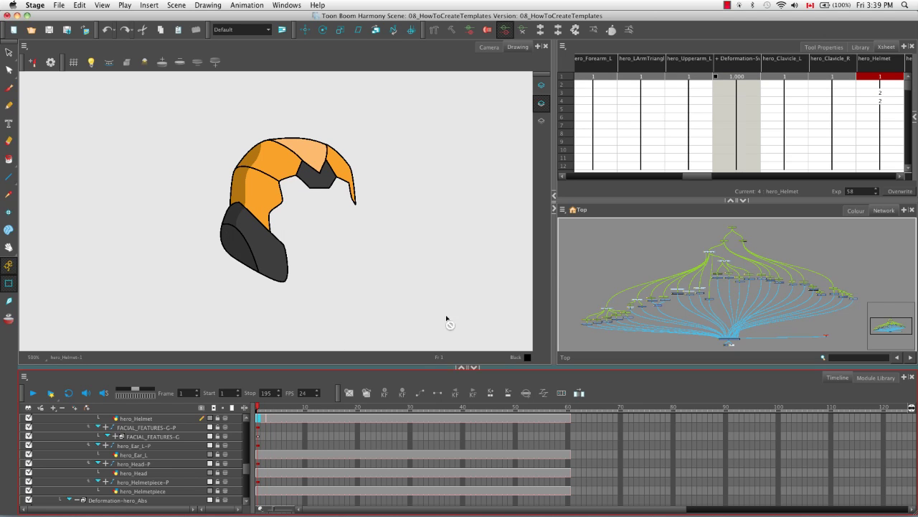
Show the enlarged Library, enable Right To Modify on the Stage Library and expand its folders.
{"action": "left_click", "coordinate": [861, 47]}
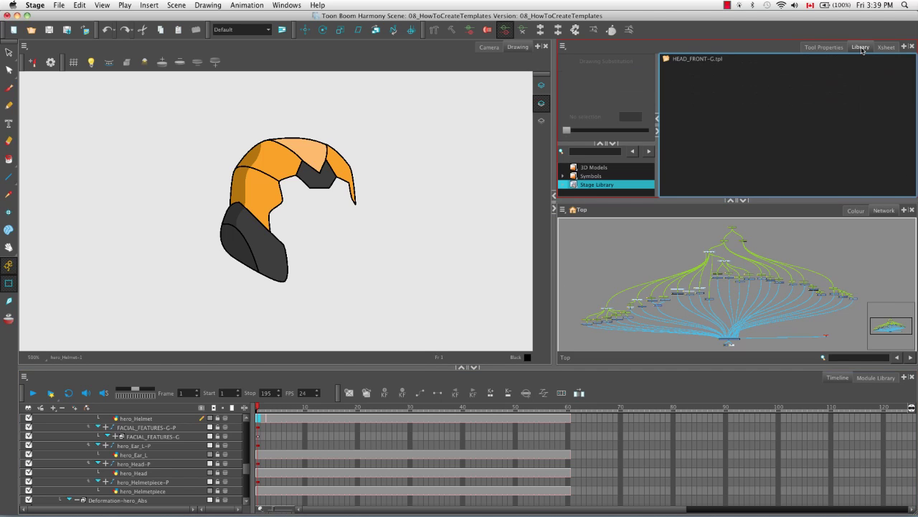
{"action": "left_click", "coordinate": [743, 201]}
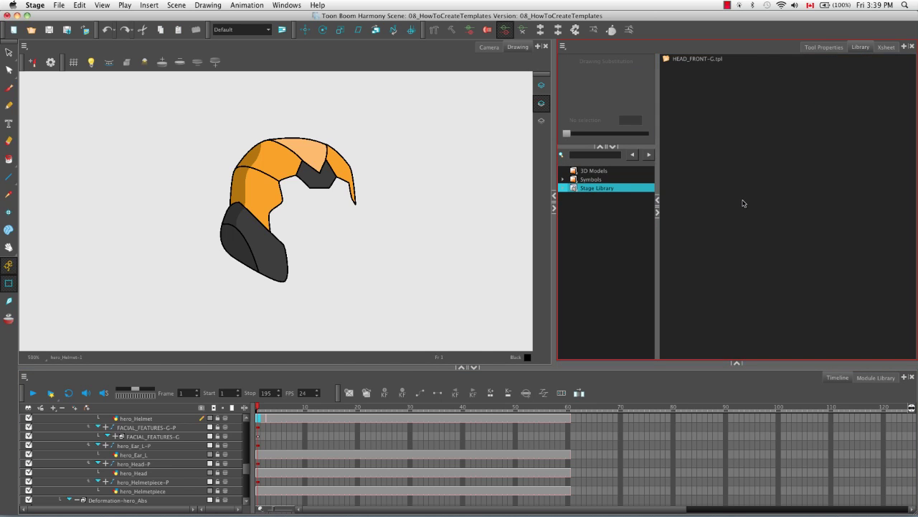
{"action": "right_click", "coordinate": [586, 192]}
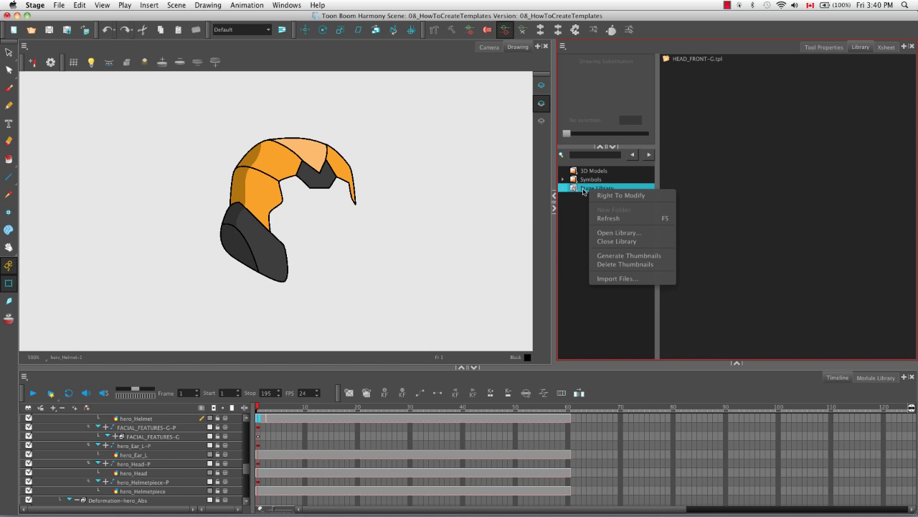
{"action": "left_click", "coordinate": [595, 196]}
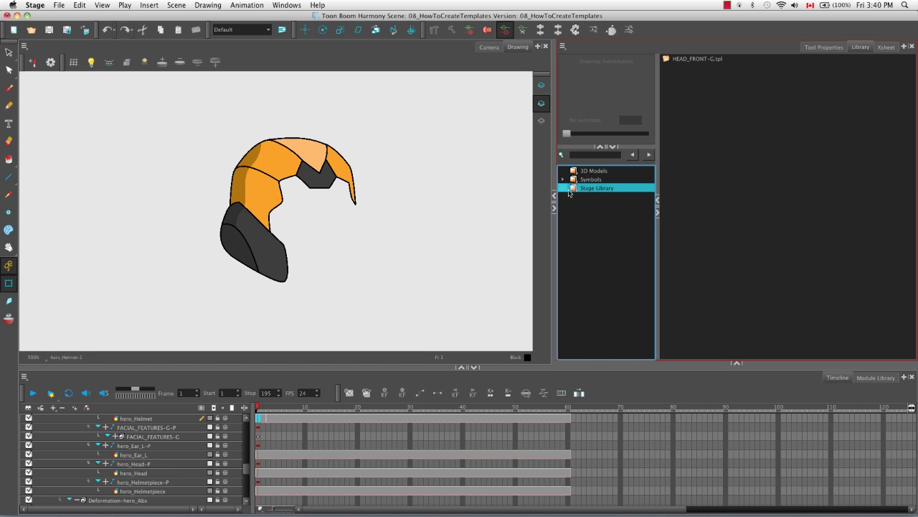
{"action": "left_click", "coordinate": [564, 188]}
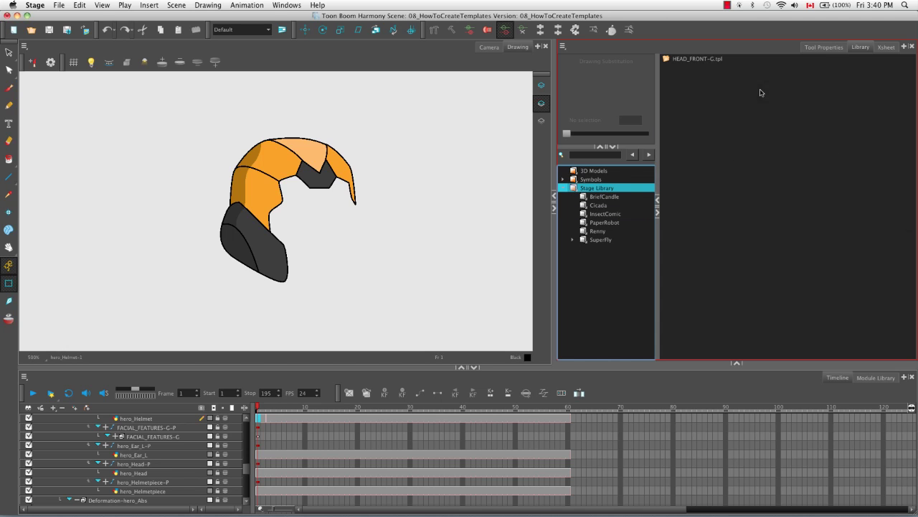
Review the Stage Library's folders and its available options, including Right To Modify and New Folder.
{"action": "left_click", "coordinate": [620, 231]}
{"action": "key", "text": "Up"}
{"action": "key", "text": "Up"}
{"action": "key", "text": "Up"}
{"action": "key", "text": "Up"}
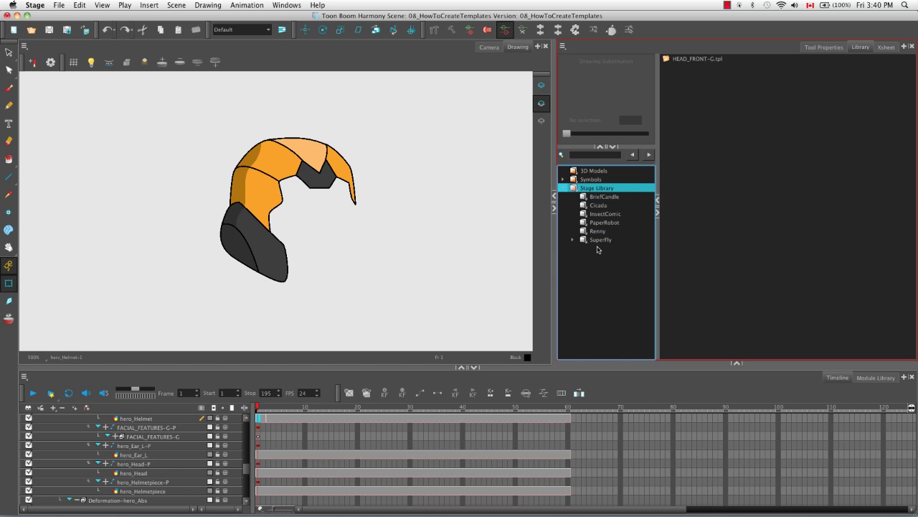
{"action": "right_click", "coordinate": [589, 189]}
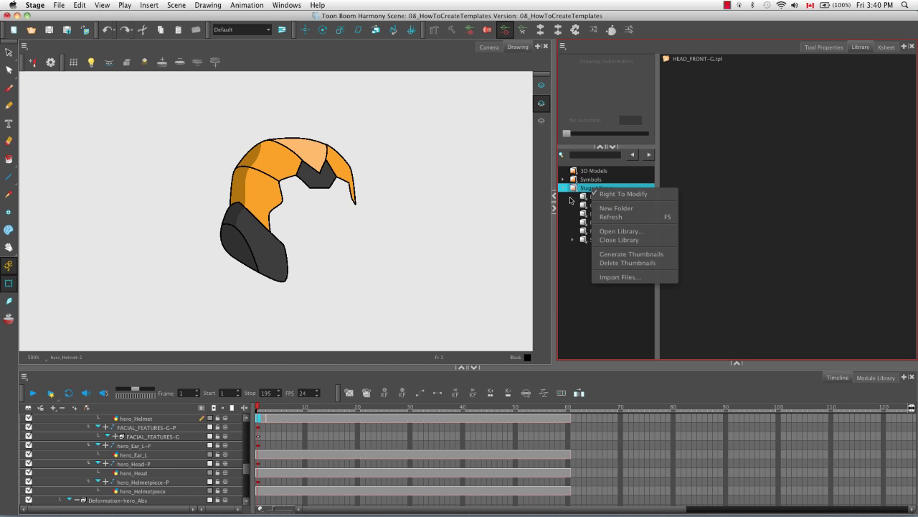
{"action": "left_click", "coordinate": [573, 271]}
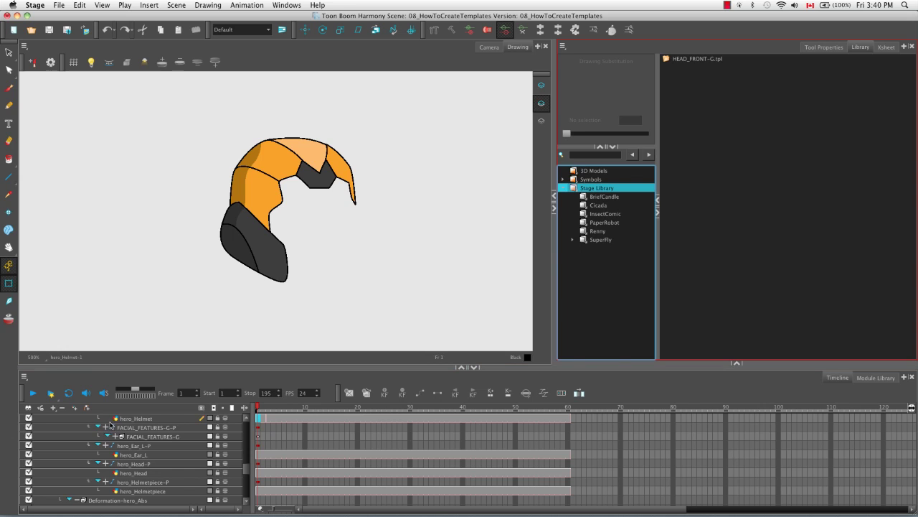
Create a template in the Stage Library from hero_Helmet's frame 1 cell, keeping the name hero_Helmet.tpl.
{"action": "left_click", "coordinate": [245, 421]}
{"action": "left_click", "coordinate": [245, 422]}
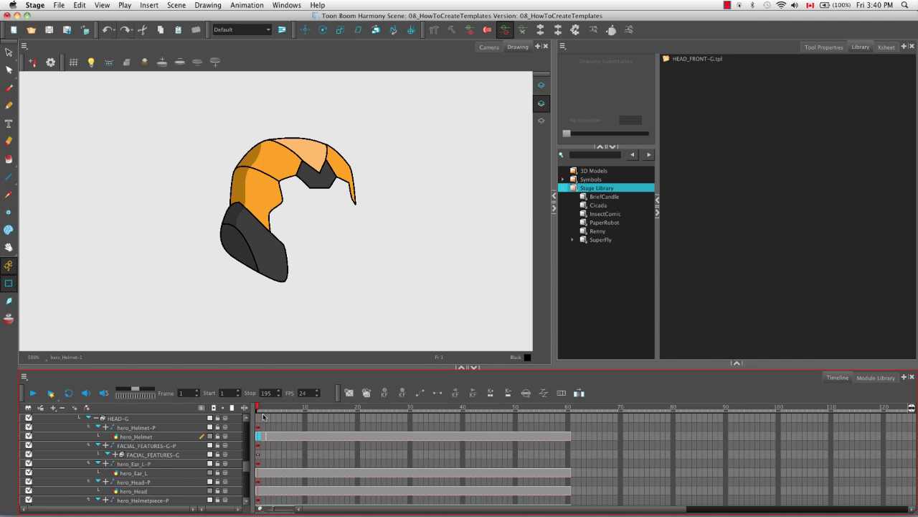
{"action": "left_click", "coordinate": [259, 437]}
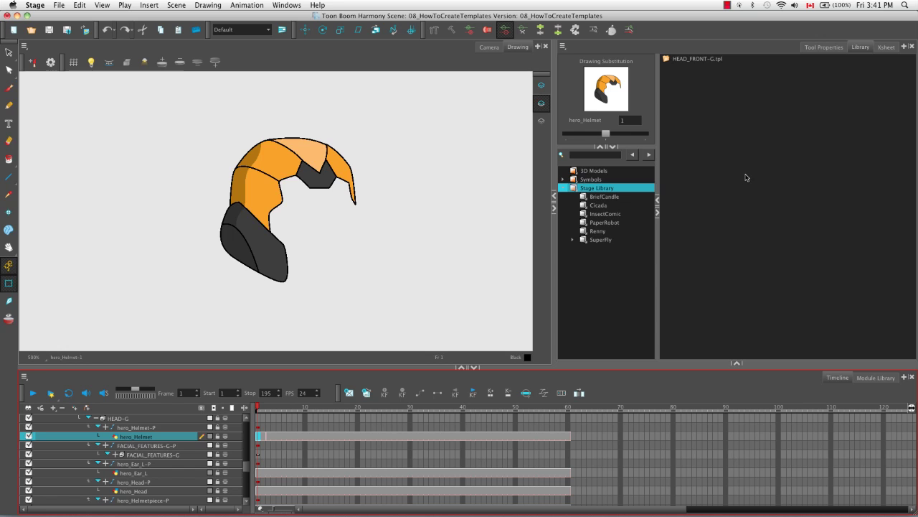
{"action": "left_click_drag", "start_coordinate": [744, 179], "coordinate": [741, 177]}
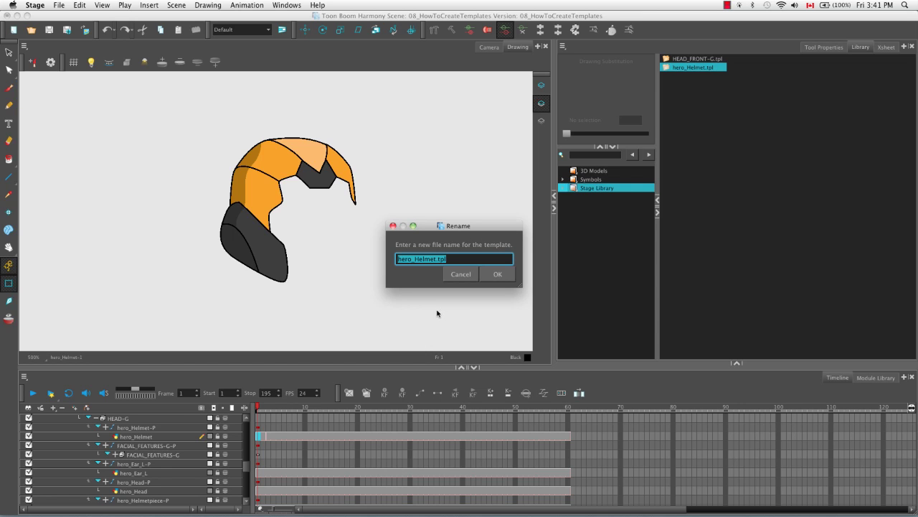
{"action": "left_click", "coordinate": [495, 274]}
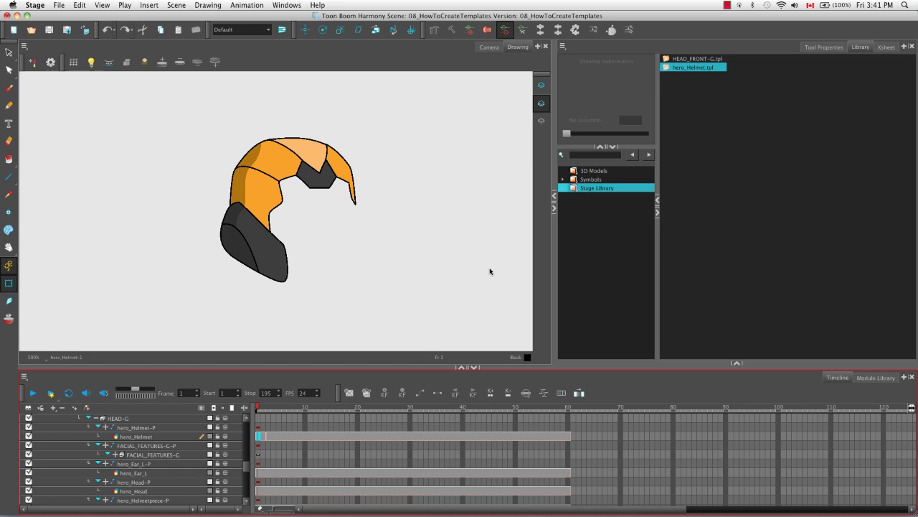
Open the Rename dialog for the hero_Helmet.tpl template and accept the same name.
{"action": "right_click", "coordinate": [692, 70]}
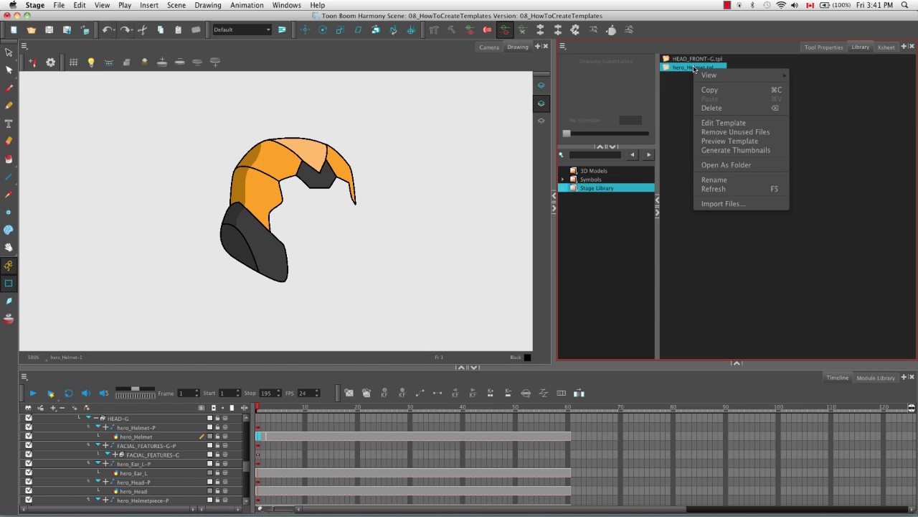
{"action": "left_click", "coordinate": [697, 183]}
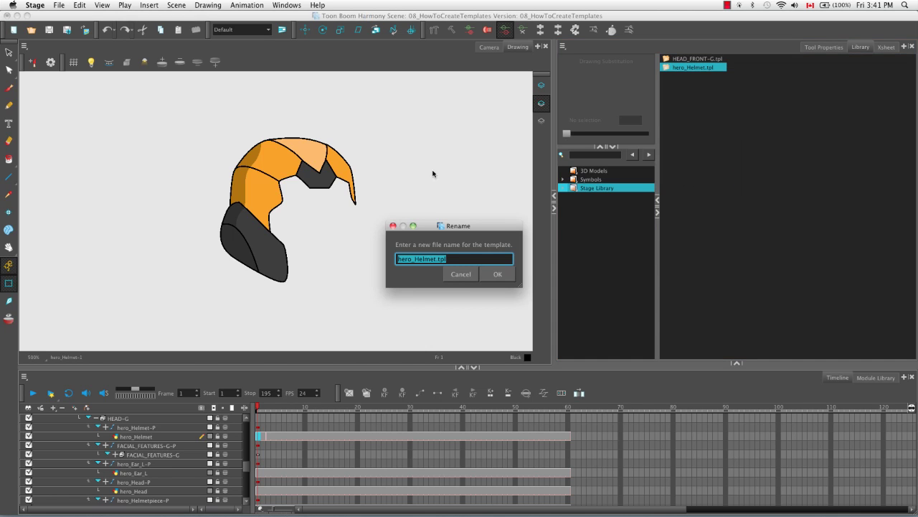
{"action": "left_click", "coordinate": [502, 277]}
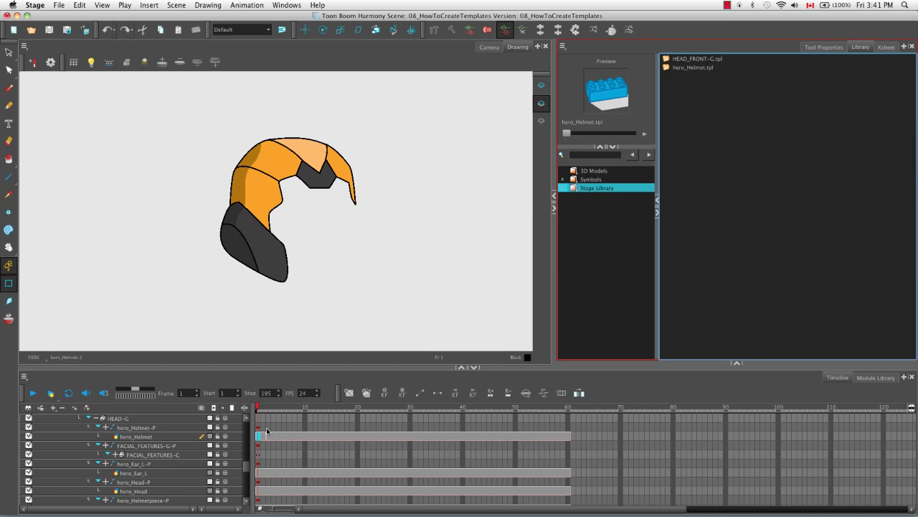
Create a template in the Stage Library from the whole hero_Helmet layer and name it hero_HelmetLayer.tpl.
{"action": "left_click", "coordinate": [157, 438]}
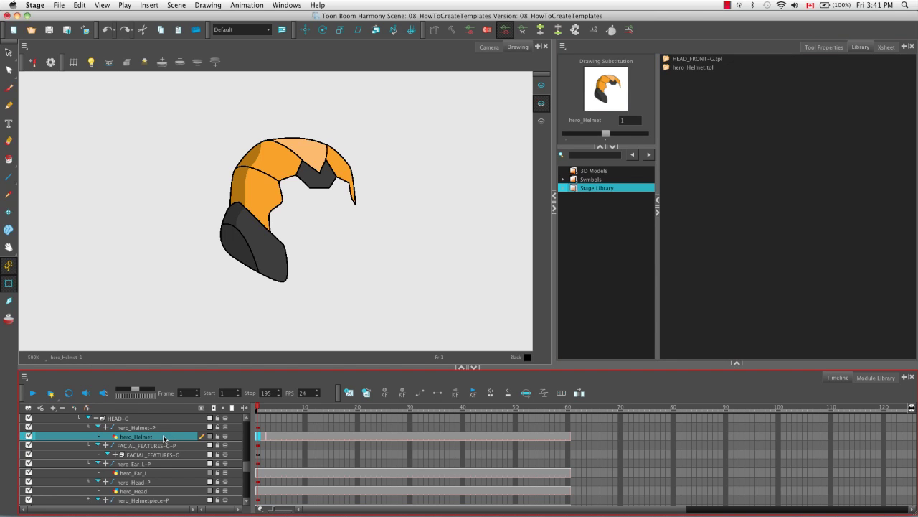
{"action": "left_click_drag", "start_coordinate": [163, 437], "coordinate": [723, 126]}
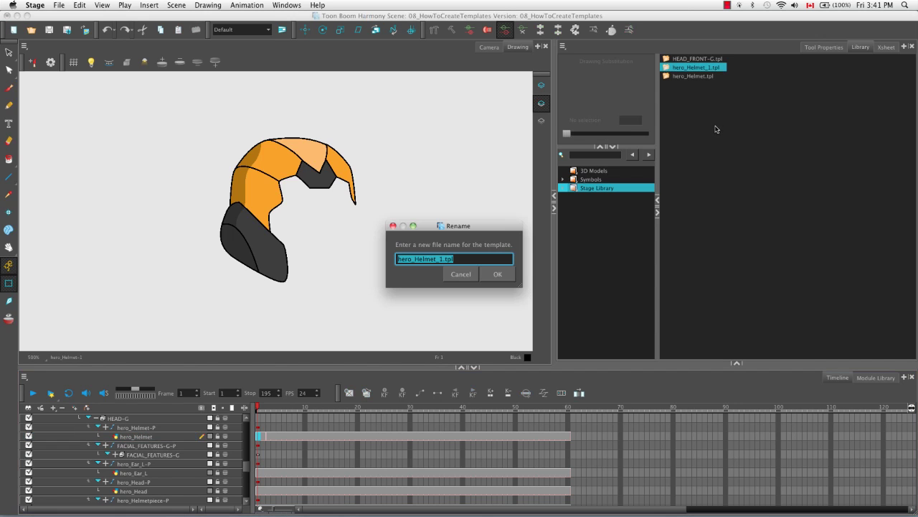
{"action": "left_click", "coordinate": [445, 259]}
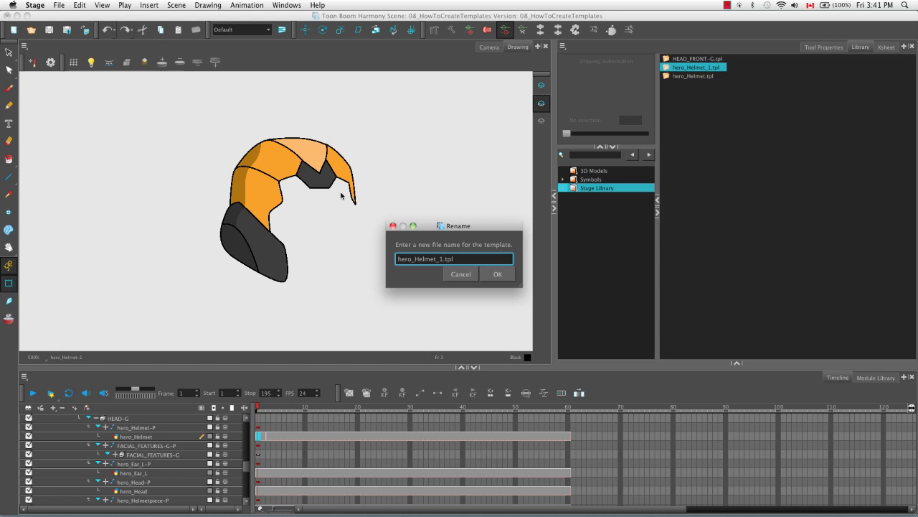
{"action": "key", "text": "BackSpace"}
{"action": "key", "text": "BackSpace"}
{"action": "type", "text": "Ayer"}
{"action": "left_click", "coordinate": [499, 275]}
Collapse the hero_MASTER-P hierarchy, switch to the Camera view and hide the hero_MASTER-P layer.
{"action": "left_click_drag", "start_coordinate": [246, 468], "coordinate": [245, 421]}
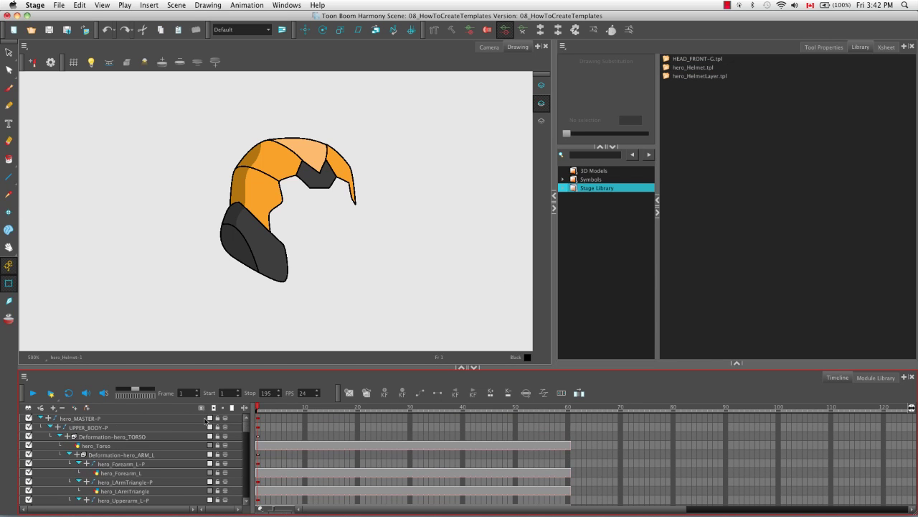
{"action": "left_click", "coordinate": [39, 419]}
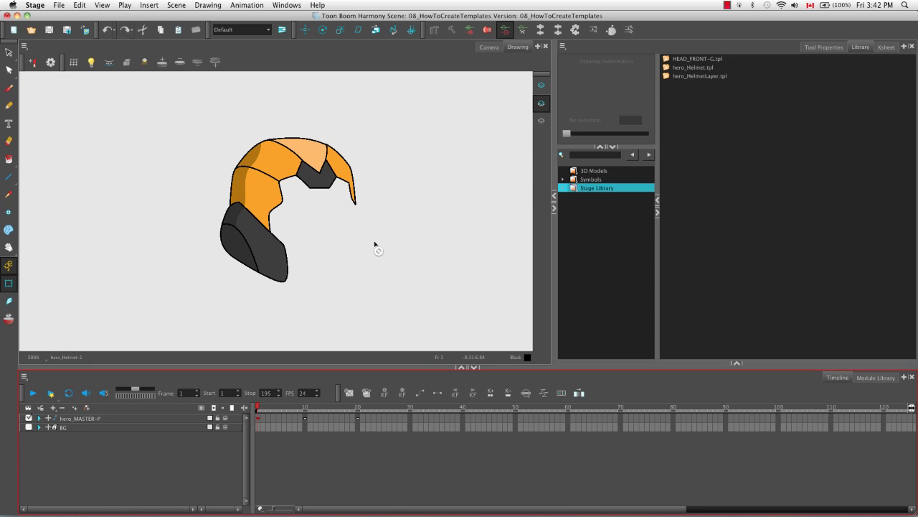
{"action": "left_click", "coordinate": [482, 48]}
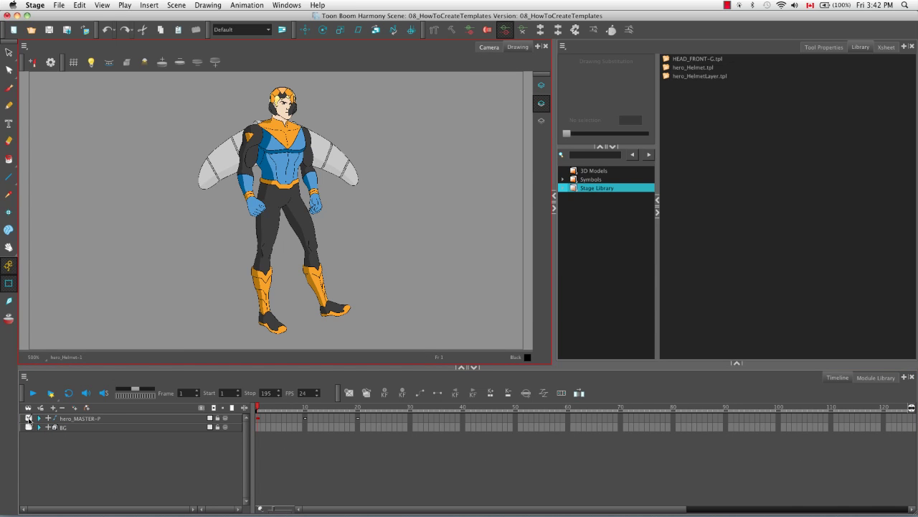
{"action": "left_click", "coordinate": [29, 417]}
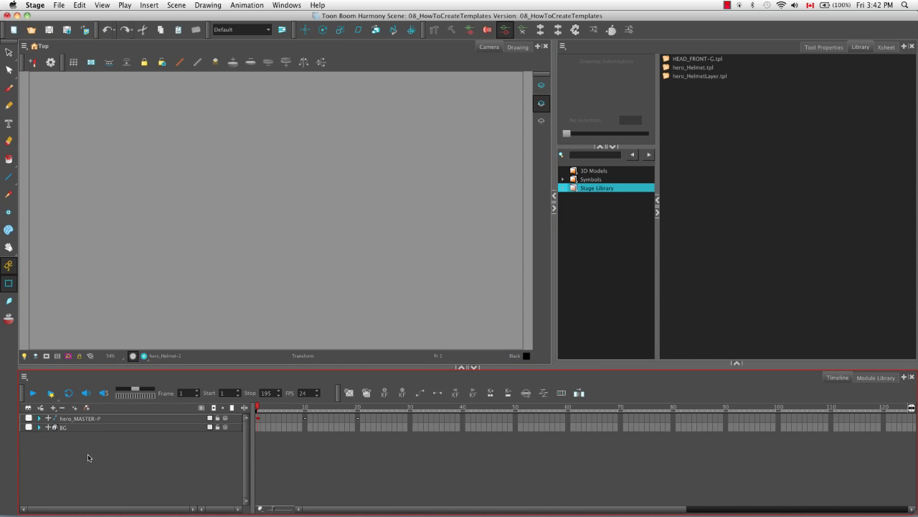
Import the hero_Helmet.tpl cell template into the timeline as a new layer above hero_MASTER-P and deselect it.
{"action": "left_click", "coordinate": [694, 67]}
{"action": "left_click_drag", "start_coordinate": [694, 70], "coordinate": [510, 178]}
{"action": "left_click_drag", "start_coordinate": [214, 293], "coordinate": [412, 191]}
{"action": "left_click_drag", "start_coordinate": [153, 240], "coordinate": [284, 279]}
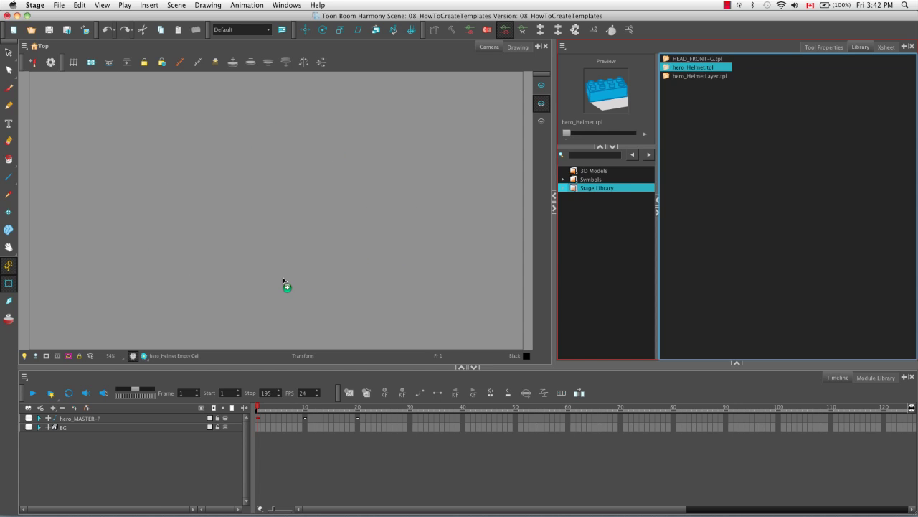
{"action": "left_click_drag", "start_coordinate": [282, 282], "coordinate": [139, 414]}
{"action": "left_click_drag", "start_coordinate": [138, 414], "coordinate": [178, 416]}
{"action": "left_click_drag", "start_coordinate": [178, 416], "coordinate": [177, 420]}
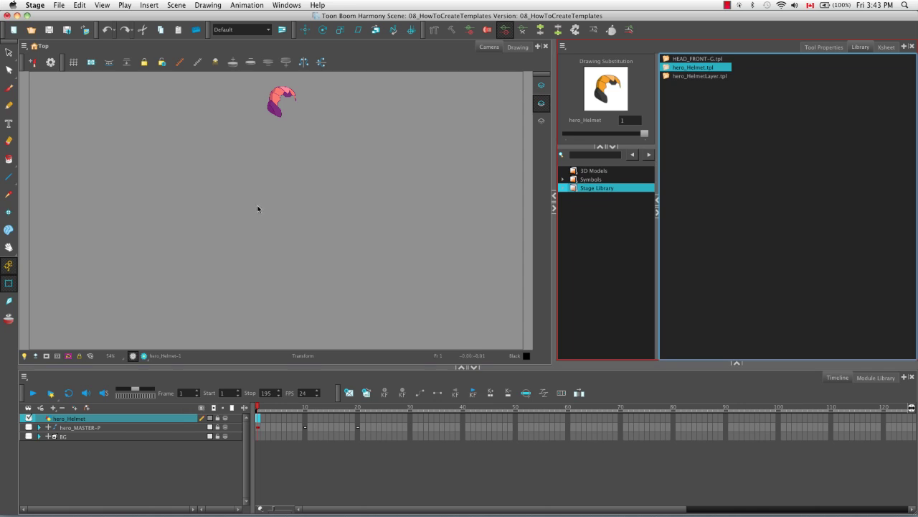
{"action": "left_click", "coordinate": [284, 163]}
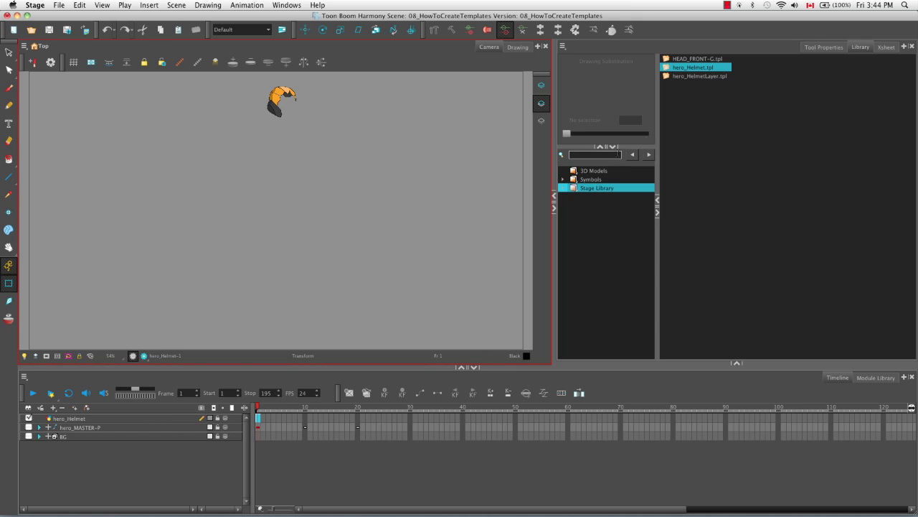
Import hero_HelmetLayer.tpl into the scene as a new layer and scrub its drawings to frame 3.
{"action": "left_click", "coordinate": [694, 76], "text": "shift"}
{"action": "left_click_drag", "start_coordinate": [694, 79], "coordinate": [272, 239]}
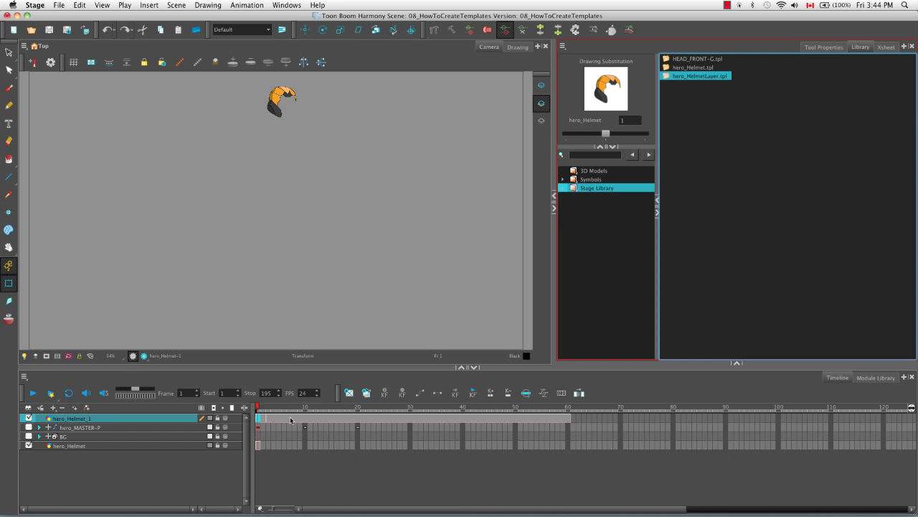
{"action": "left_click_drag", "start_coordinate": [258, 409], "coordinate": [270, 408]}
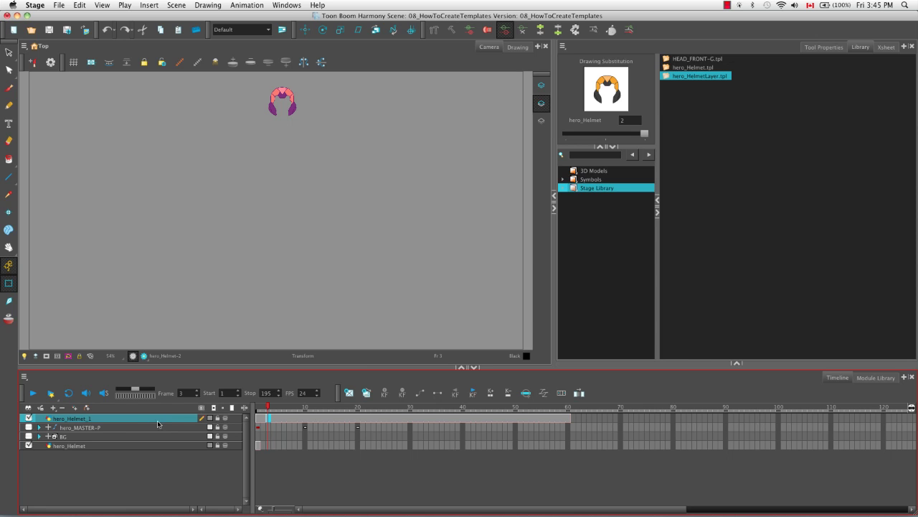
Hide the two imported helmet layers and show the hero_MASTER-P character.
{"action": "left_click", "coordinate": [29, 418]}
{"action": "left_click", "coordinate": [29, 445]}
{"action": "left_click", "coordinate": [29, 427]}
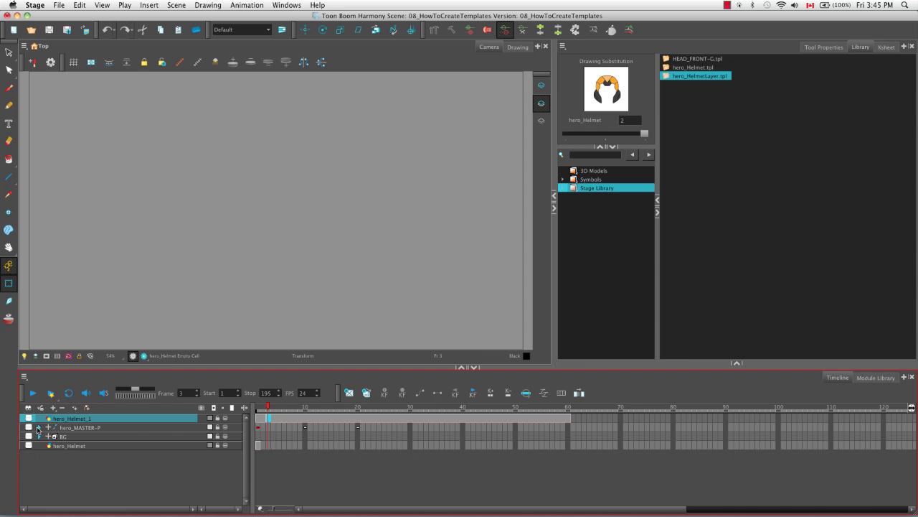
Select the character's helmet in the Camera view and reveal its hero_Helmet layer in the timeline.
{"action": "left_click", "coordinate": [291, 101]}
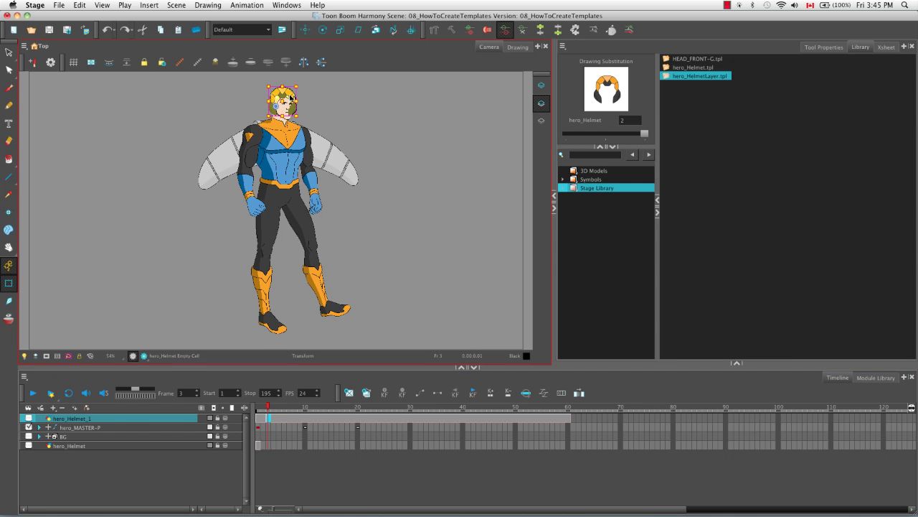
{"action": "key", "text": "o"}
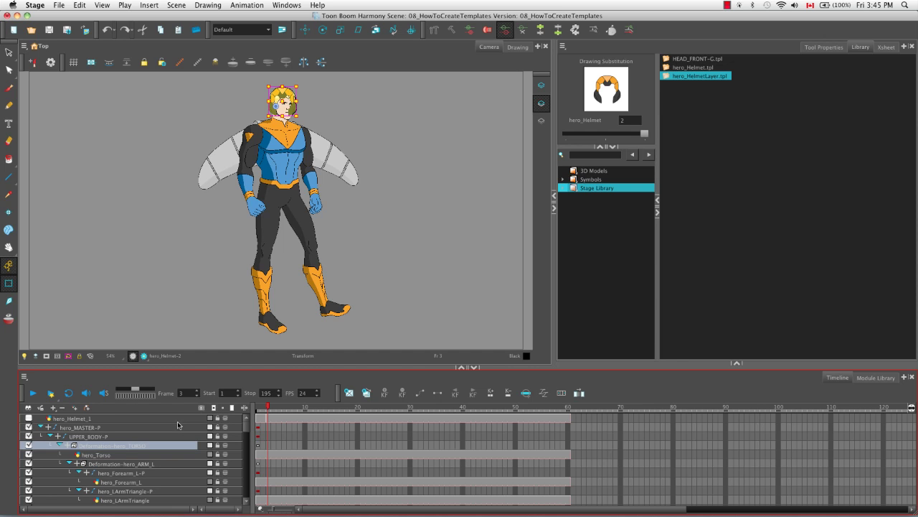
{"action": "key", "text": "o"}
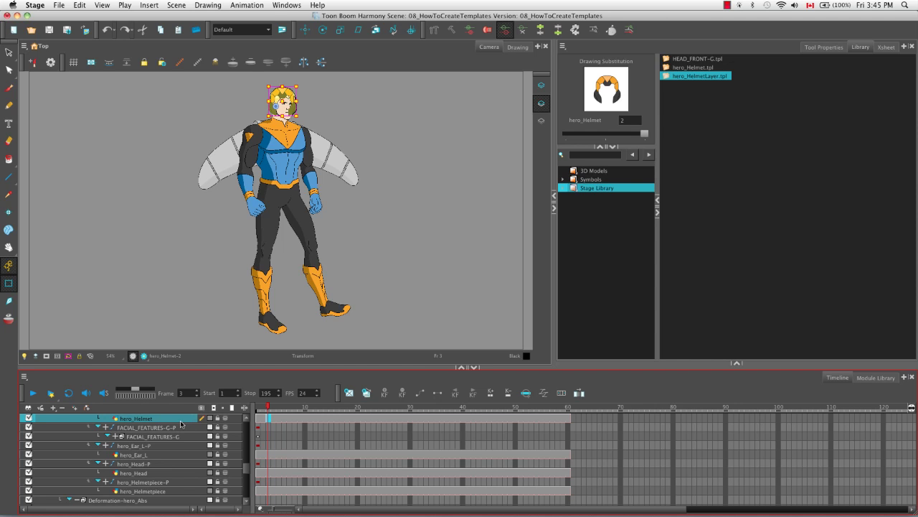
Show the layers' drawing parameters in the timeline and compare hero_Helmet's drawings at frames 1 and 3.
{"action": "left_click_drag", "start_coordinate": [268, 409], "coordinate": [254, 407]}
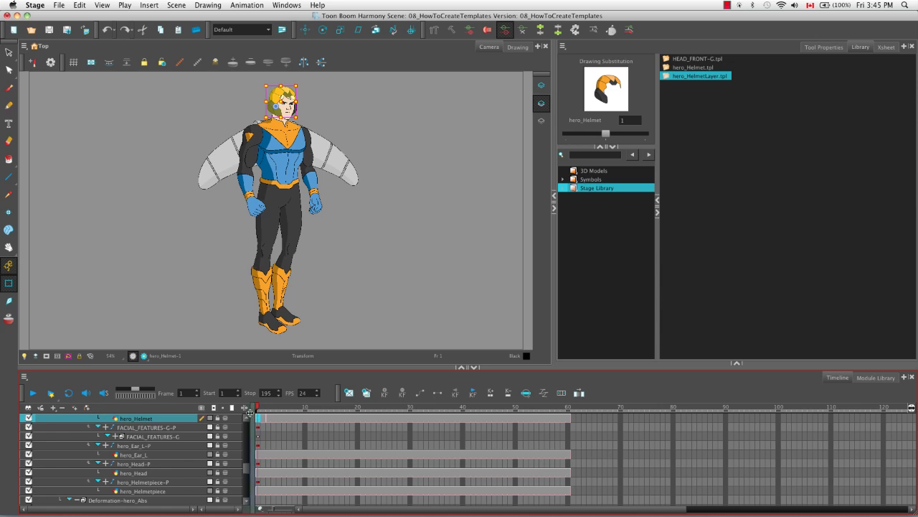
{"action": "left_click", "coordinate": [244, 408]}
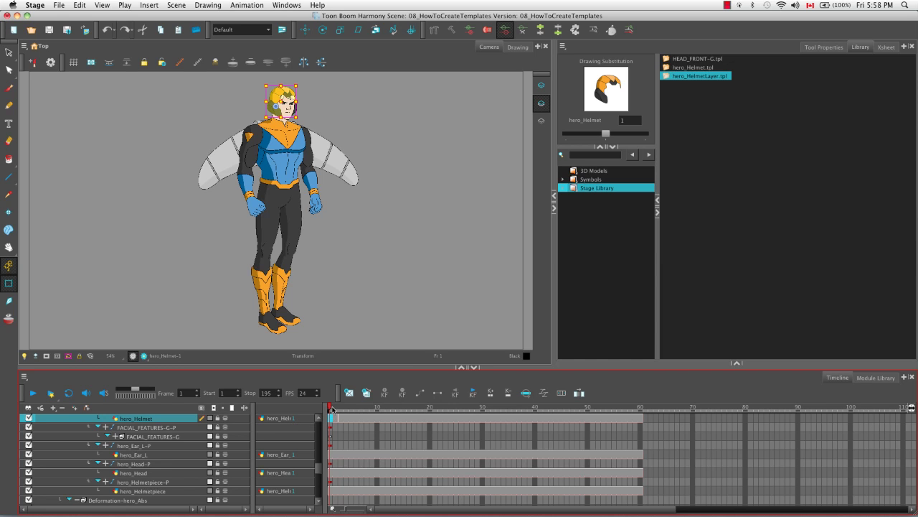
{"action": "left_click_drag", "start_coordinate": [330, 408], "coordinate": [341, 409]}
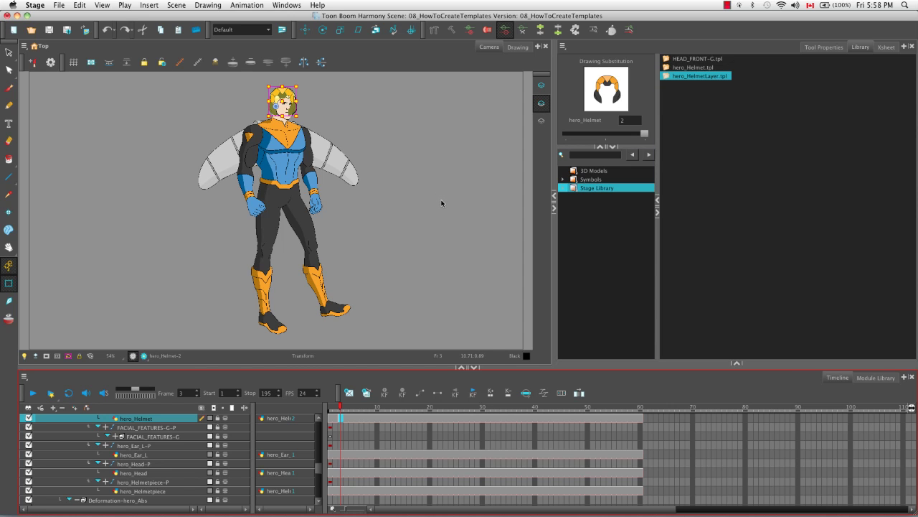
Try substituting hero_Helmet's frame 1 drawing with drawing 2, and switch it back to drawing 1.
{"action": "left_click", "coordinate": [331, 407]}
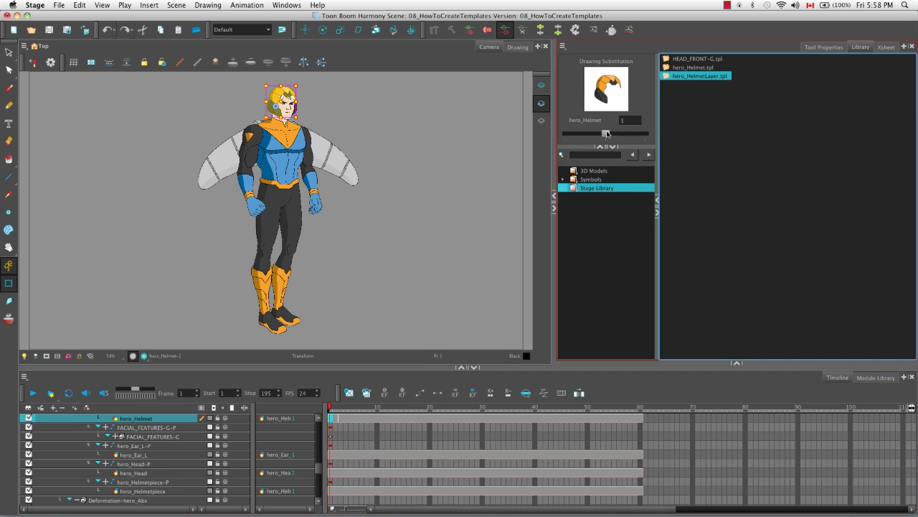
{"action": "left_click_drag", "start_coordinate": [606, 132], "coordinate": [633, 133]}
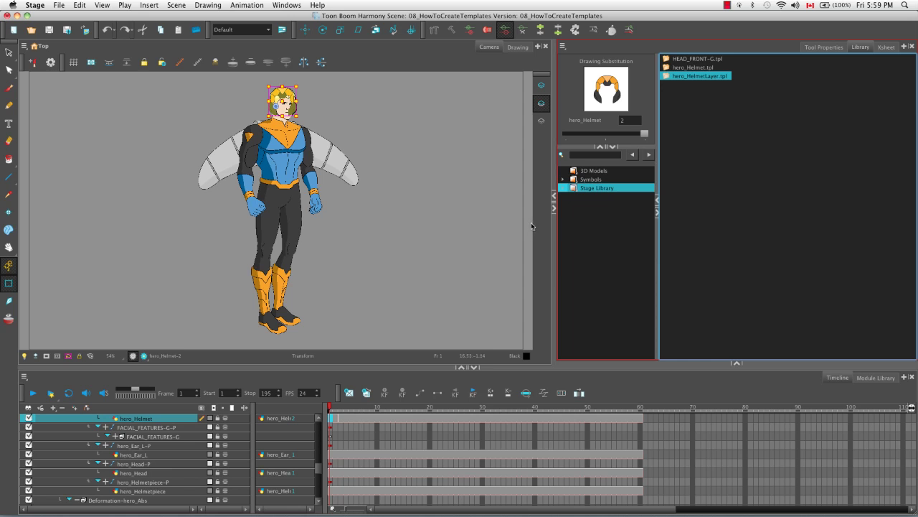
{"action": "left_click", "coordinate": [331, 407]}
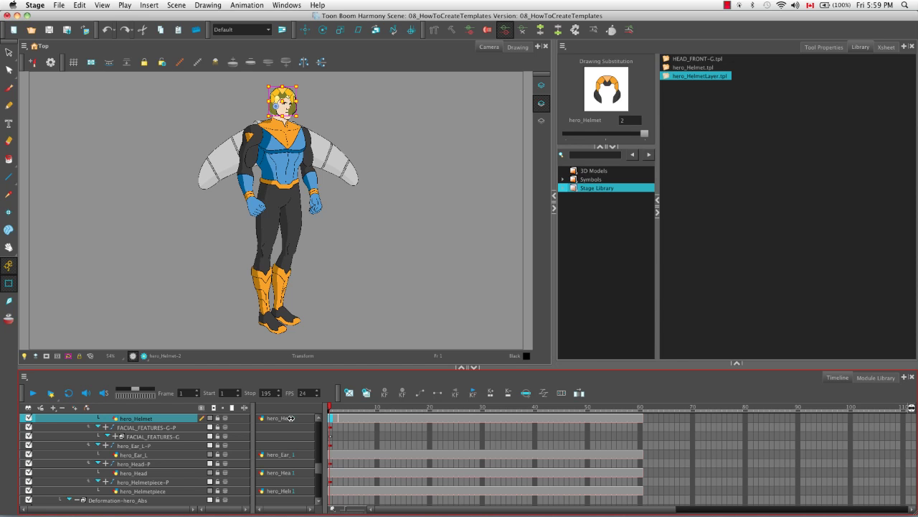
{"action": "left_click_drag", "start_coordinate": [295, 420], "coordinate": [295, 428]}
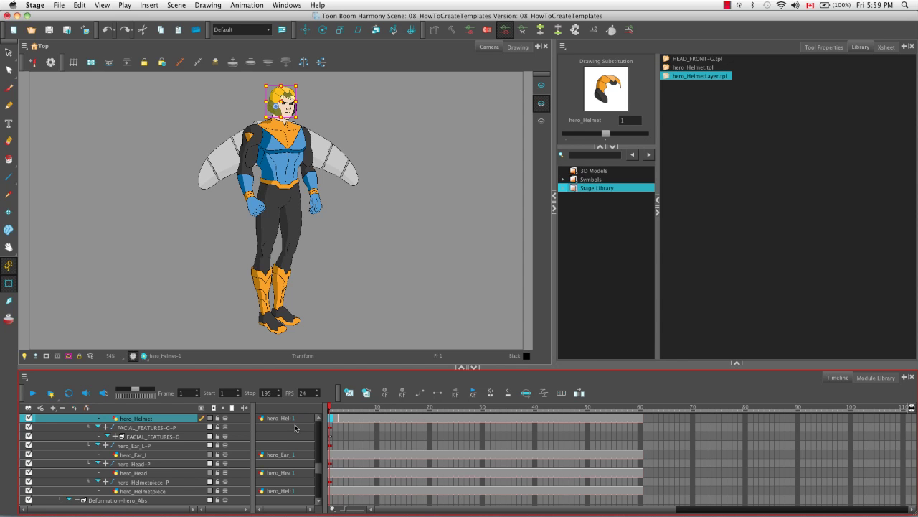
Set hero_Helmet's drawing at frame 1 to 2 in its timeline parameters.
{"action": "left_click", "coordinate": [292, 418]}
{"action": "key", "text": "BackSpace"}
{"action": "type", "text": "2"}
{"action": "key", "text": "Return"}
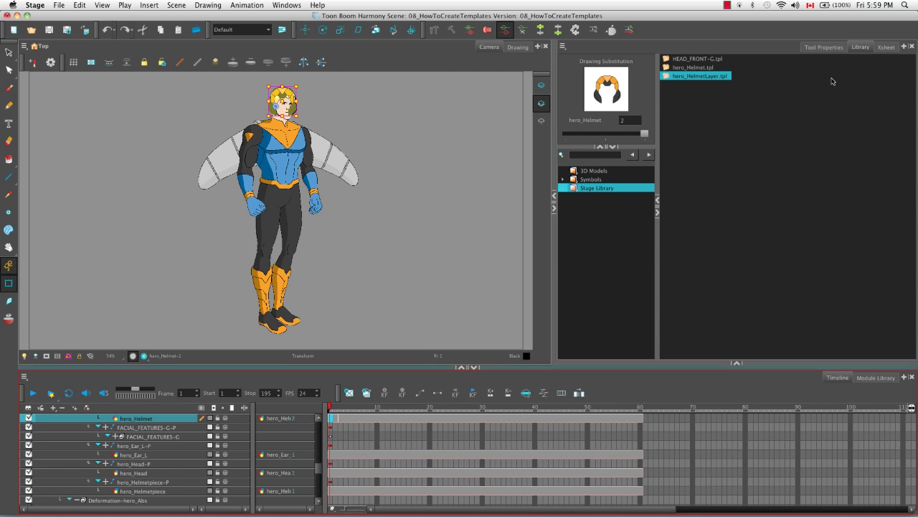
Check hero_Helmet's exposure in the Xsheet and timeline at frames 1, 3 and 10.
{"action": "left_click", "coordinate": [888, 47]}
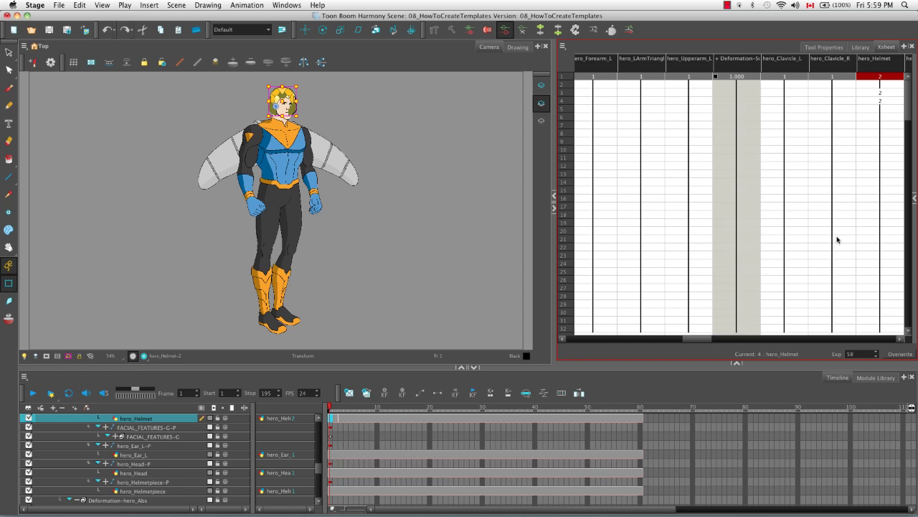
{"action": "left_click", "coordinate": [340, 419]}
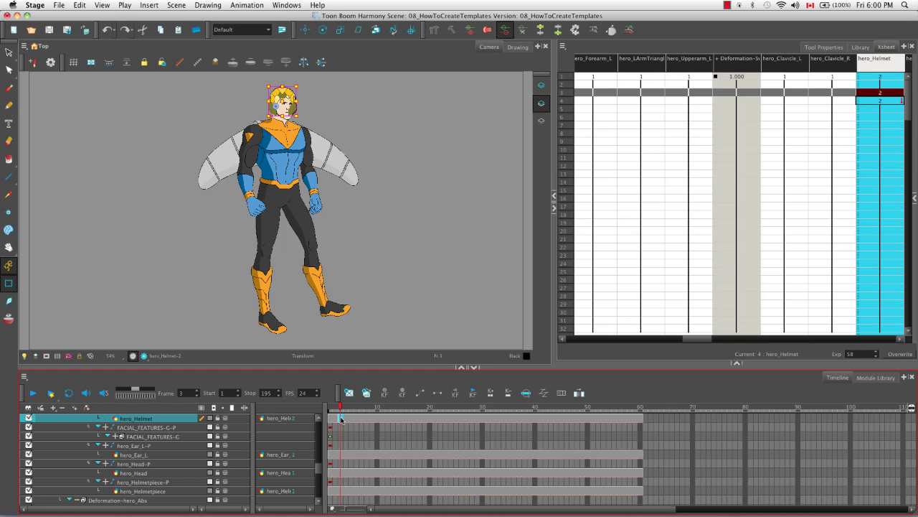
{"action": "left_click_drag", "start_coordinate": [339, 419], "coordinate": [330, 421]}
{"action": "key", "text": "period"}
{"action": "key", "text": "period"}
{"action": "left_click", "coordinate": [383, 420]}
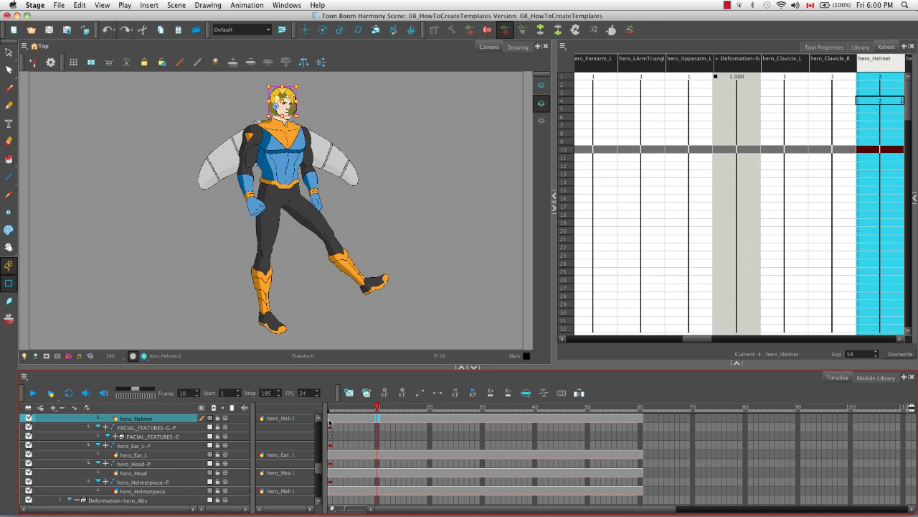
{"action": "left_click_drag", "start_coordinate": [381, 406], "coordinate": [331, 406]}
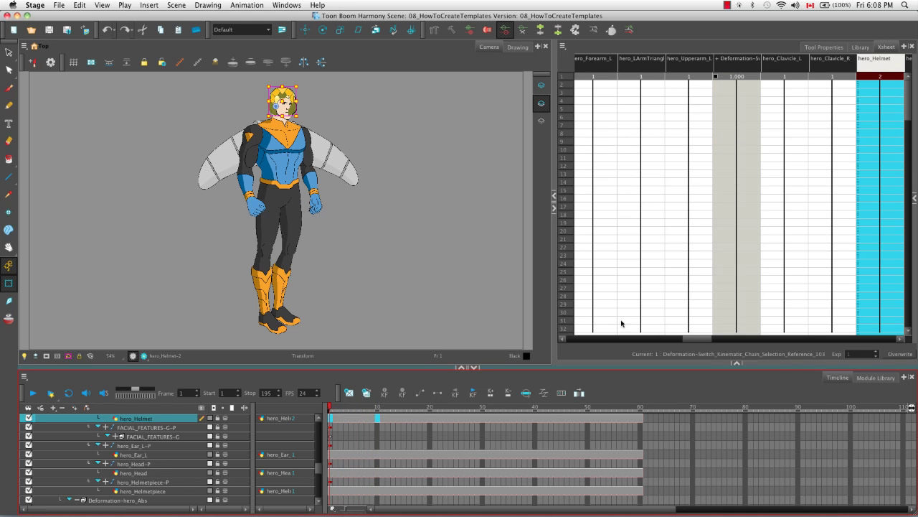
Create another Stage Library template from the modified hero_Helmet layer and name it hero_HelmetLayer02.tpl.
{"action": "left_click", "coordinate": [861, 47]}
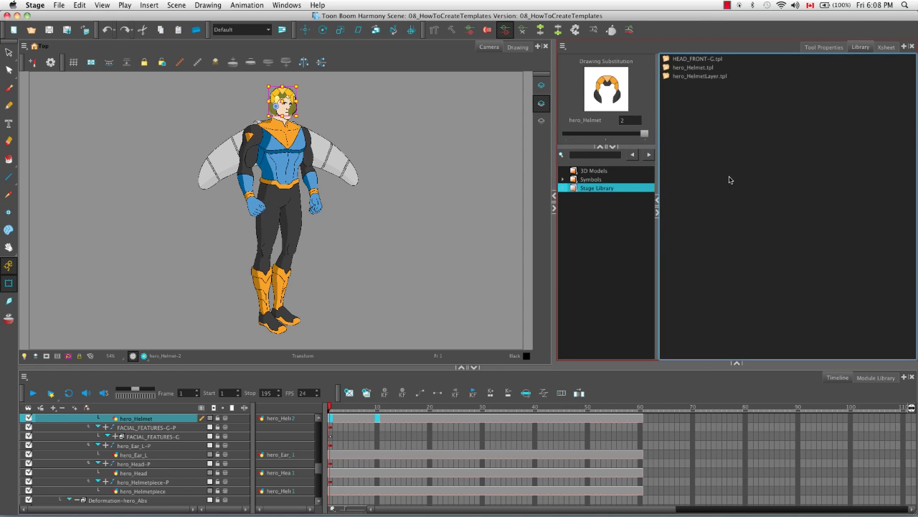
{"action": "left_click", "coordinate": [161, 419]}
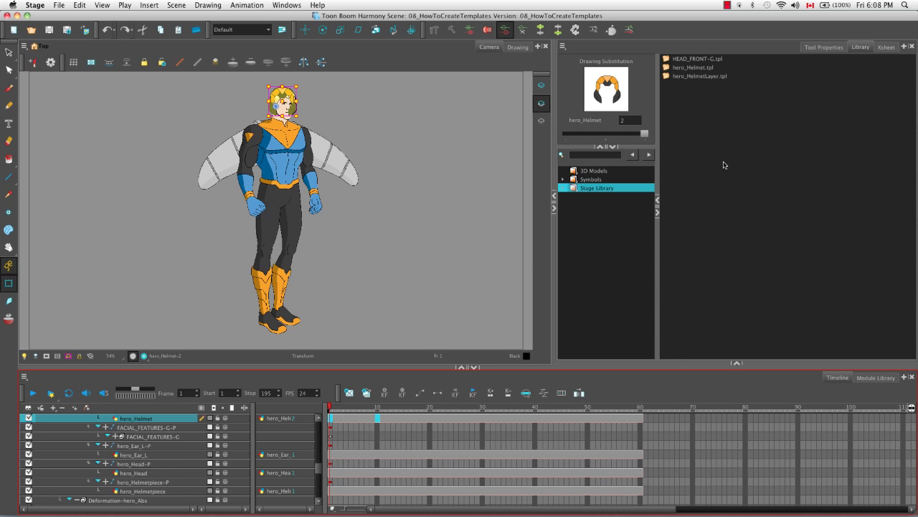
{"action": "left_click_drag", "start_coordinate": [723, 165], "coordinate": [724, 165]}
{"action": "left_click", "coordinate": [427, 258]}
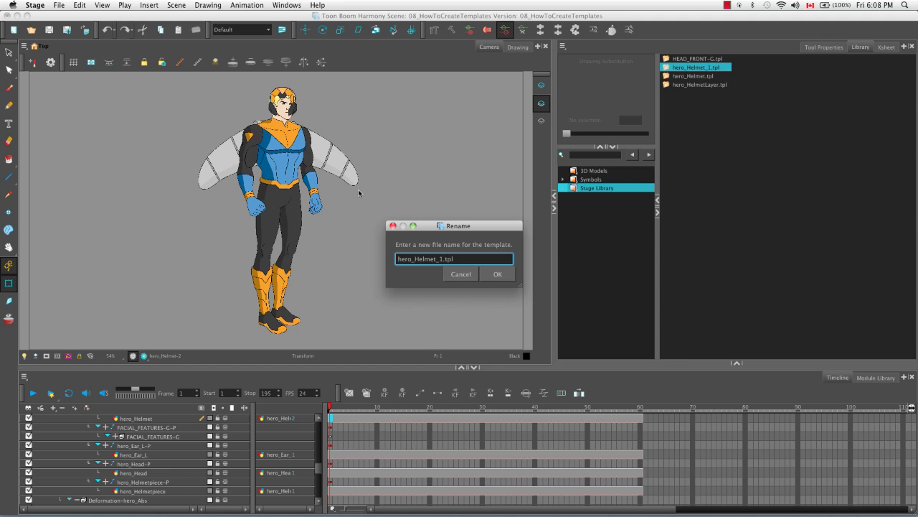
{"action": "key", "text": "BackSpace"}
{"action": "key", "text": "BackSpace"}
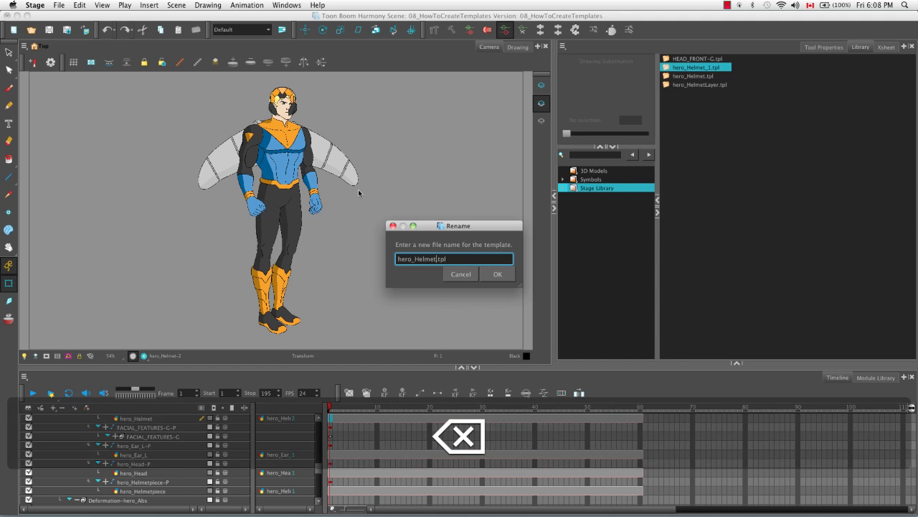
{"action": "type", "text": "Layer02"}
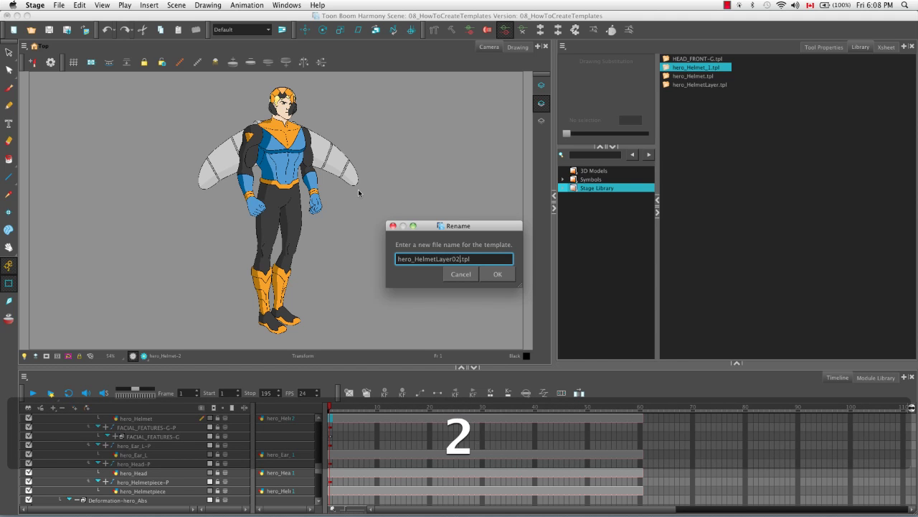
{"action": "left_click", "coordinate": [502, 276]}
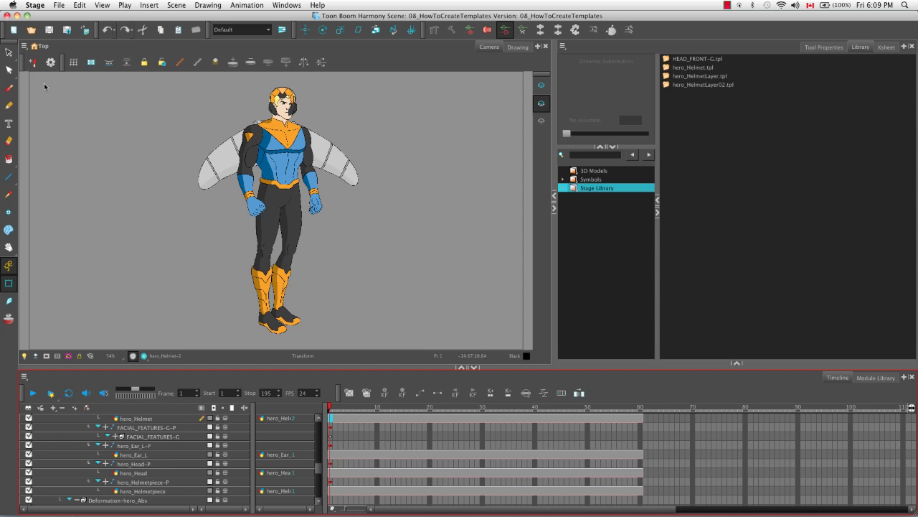
Create a new scene named New with the HDTV_Vertical resolution.
{"action": "left_click", "coordinate": [12, 30]}
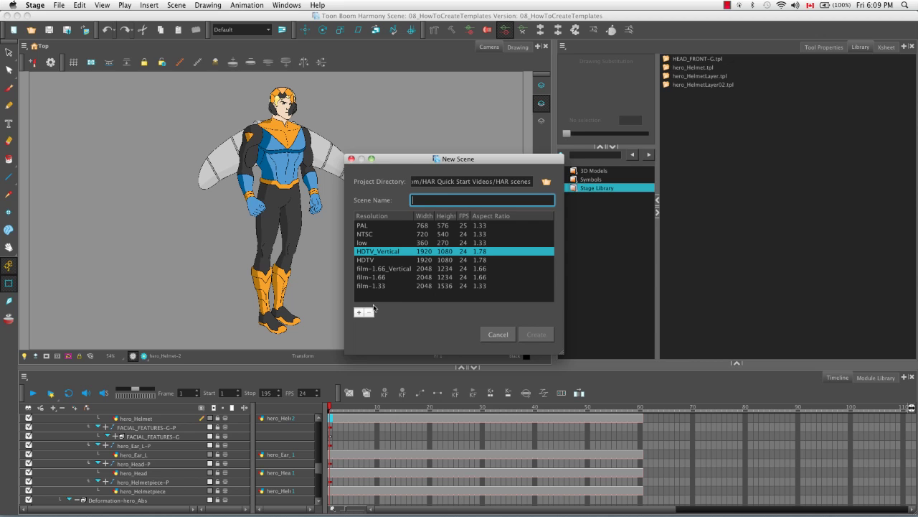
{"action": "type", "text": "New"}
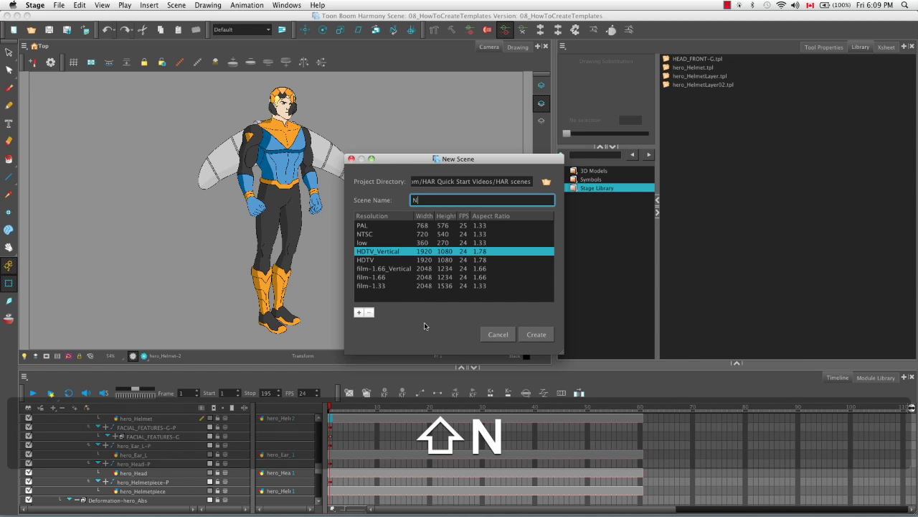
{"action": "left_click", "coordinate": [537, 334]}
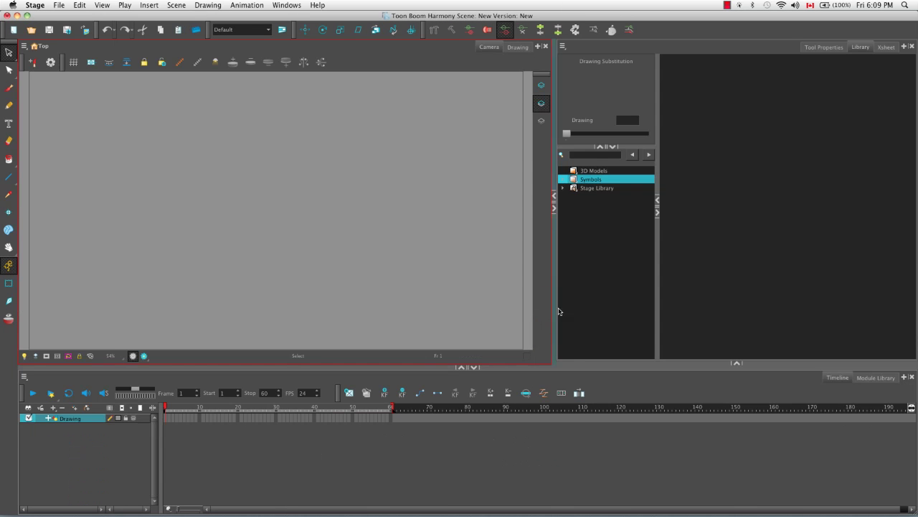
Import the hero_HelmetLayer02.tpl template from the Stage Library into the timeline as its own layer.
{"action": "left_click", "coordinate": [593, 182]}
{"action": "left_click", "coordinate": [594, 190]}
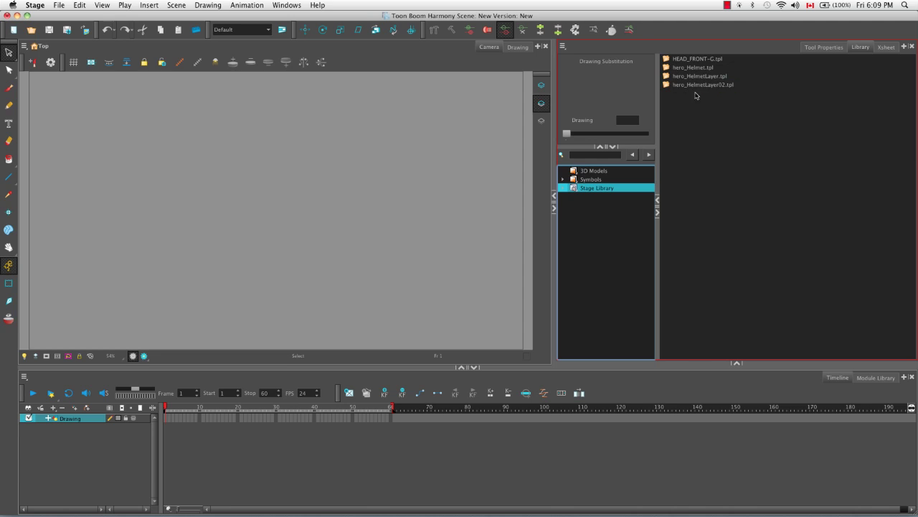
{"action": "left_click", "coordinate": [715, 86]}
{"action": "left_click_drag", "start_coordinate": [715, 87], "coordinate": [305, 237]}
{"action": "left_click_drag", "start_coordinate": [196, 335], "coordinate": [75, 433]}
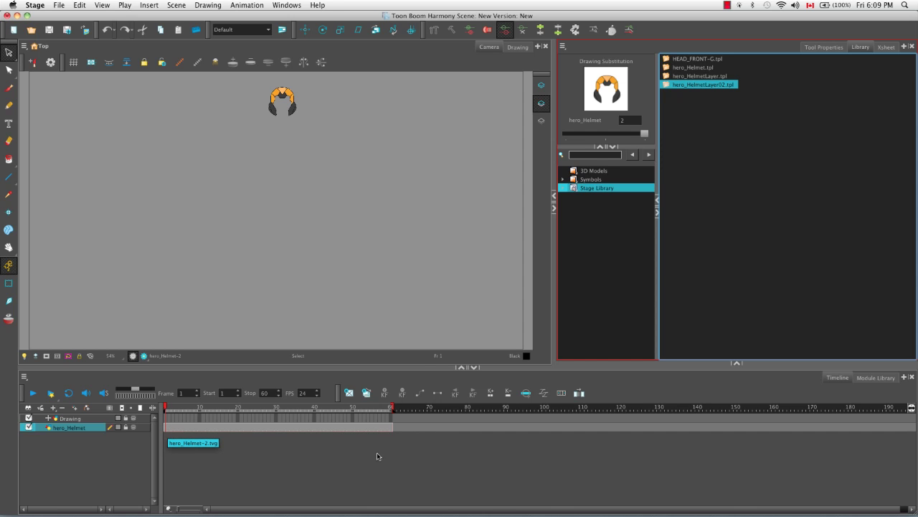
Substitute hero_Helmet's drawing at frame 30 with drawing 1, and check the exposure at frame 26.
{"action": "left_click_drag", "start_coordinate": [169, 407], "coordinate": [276, 409]}
{"action": "left_click", "coordinate": [277, 427]}
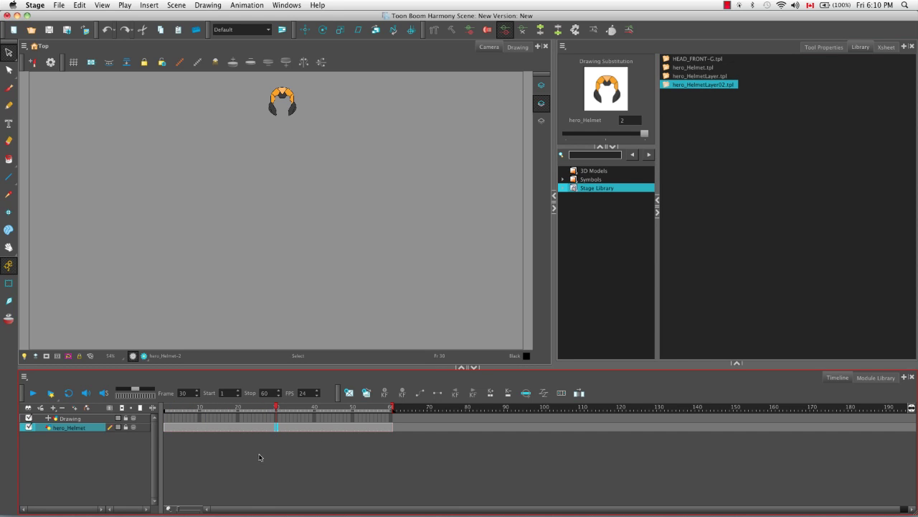
{"action": "left_click_drag", "start_coordinate": [647, 138], "coordinate": [607, 137]}
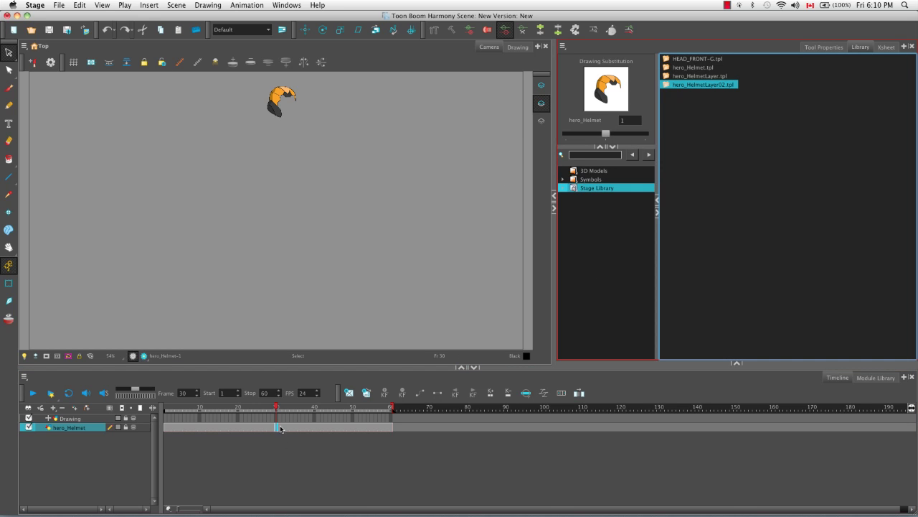
{"action": "left_click_drag", "start_coordinate": [277, 409], "coordinate": [261, 409]}
{"action": "left_click", "coordinate": [276, 447]}
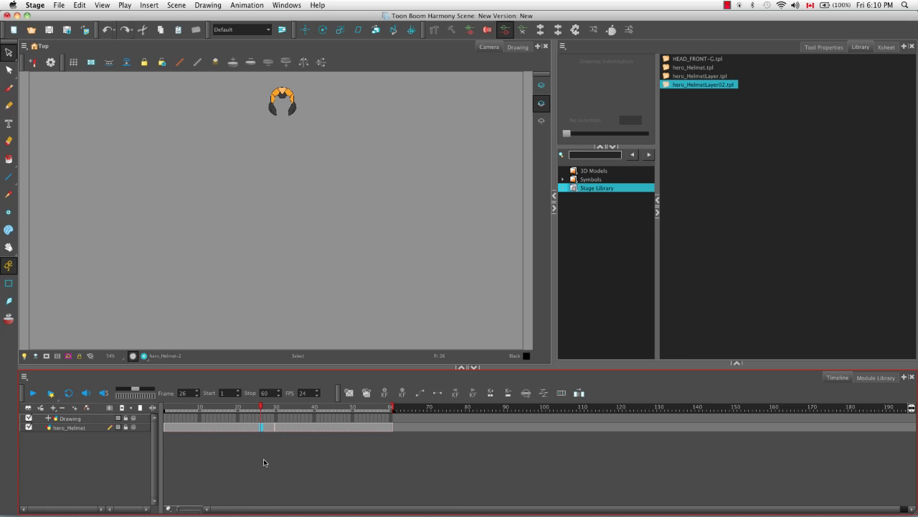
Try placing the hero_Helmet.tpl cell template in the hero_Helmet layer near frame 10, and scrub through the frames to check it.
{"action": "left_click", "coordinate": [700, 70]}
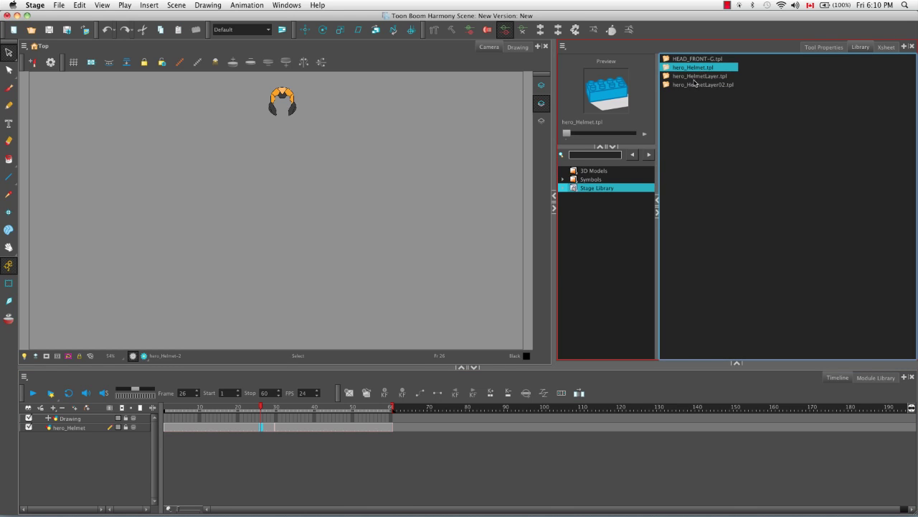
{"action": "mouse_move", "coordinate": [315, 213]}
{"action": "left_mouse_down"}
{"action": "mouse_move", "coordinate": [291, 277]}
{"action": "mouse_move", "coordinate": [113, 447]}
{"action": "mouse_move", "coordinate": [89, 449]}
{"action": "mouse_move", "coordinate": [198, 446]}
{"action": "mouse_move", "coordinate": [204, 429]}
{"action": "mouse_move", "coordinate": [191, 407]}
{"action": "left_mouse_up"}
{"action": "left_click", "coordinate": [205, 429]}
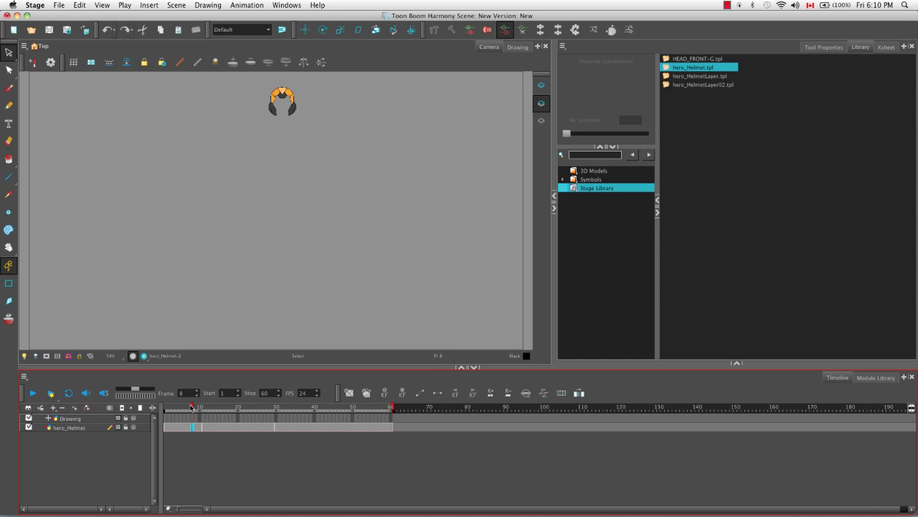
{"action": "left_click_drag", "start_coordinate": [192, 408], "coordinate": [264, 414]}
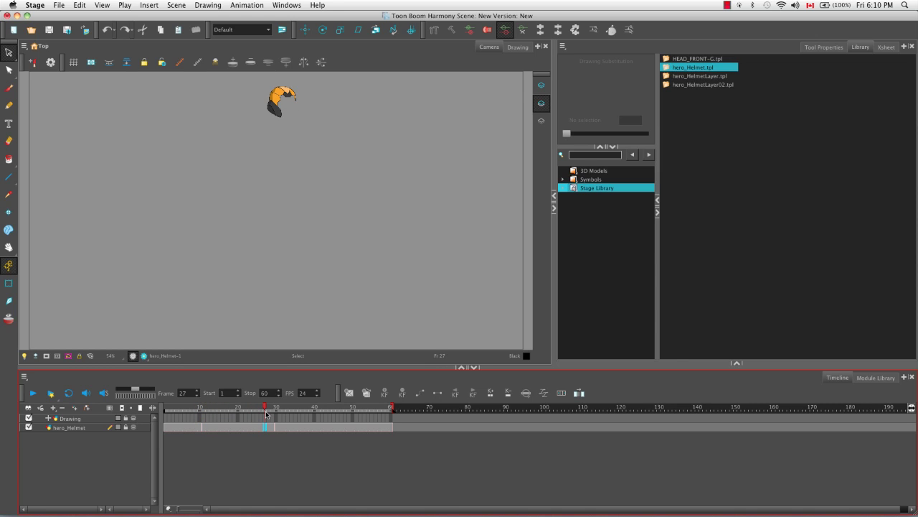
{"action": "left_click_drag", "start_coordinate": [267, 414], "coordinate": [285, 414]}
Place the hero_Helmet.tpl cell template on the Drawing layer at frame 10.
{"action": "left_click", "coordinate": [696, 68]}
{"action": "left_click_drag", "start_coordinate": [696, 68], "coordinate": [199, 419]}
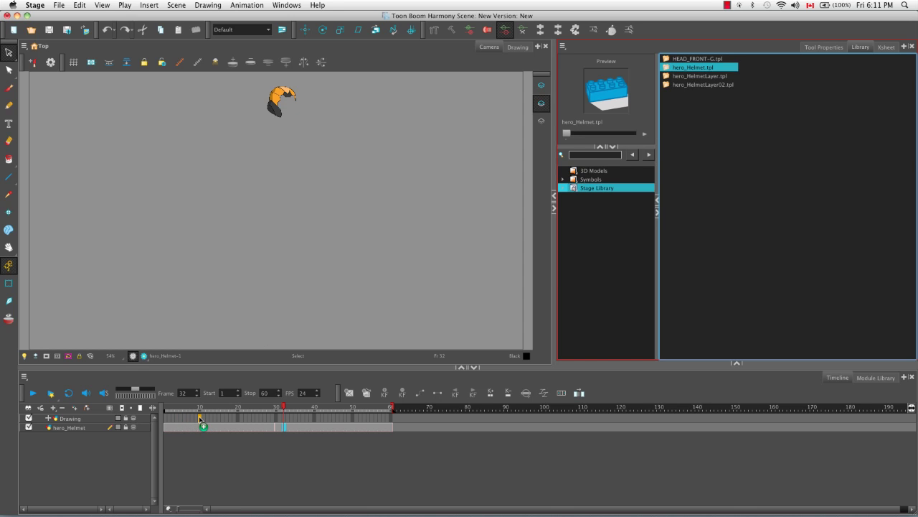
{"action": "left_click_drag", "start_coordinate": [200, 418], "coordinate": [200, 419]}
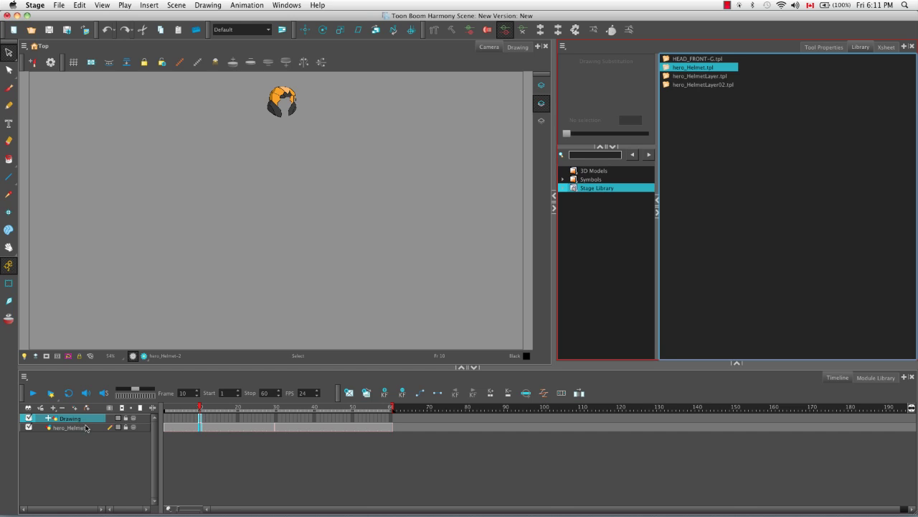
{"action": "left_click", "coordinate": [104, 447]}
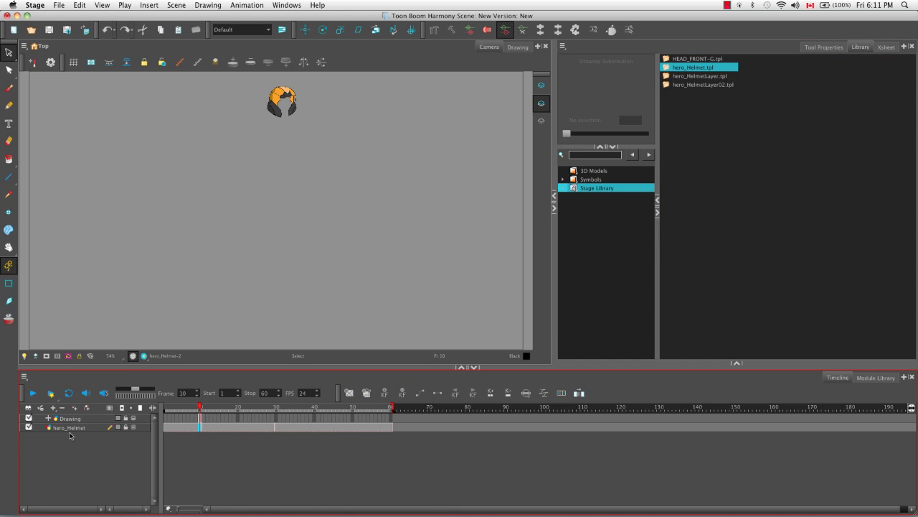
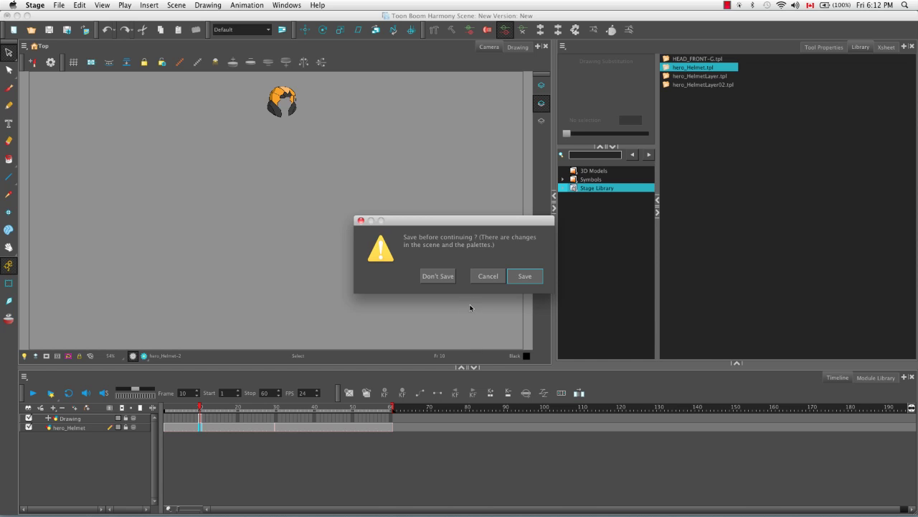
Return to the 08_HowToCreateTemplates scene without saving the current one, and display the Stage Library's templates.
{"action": "left_click", "coordinate": [437, 276]}
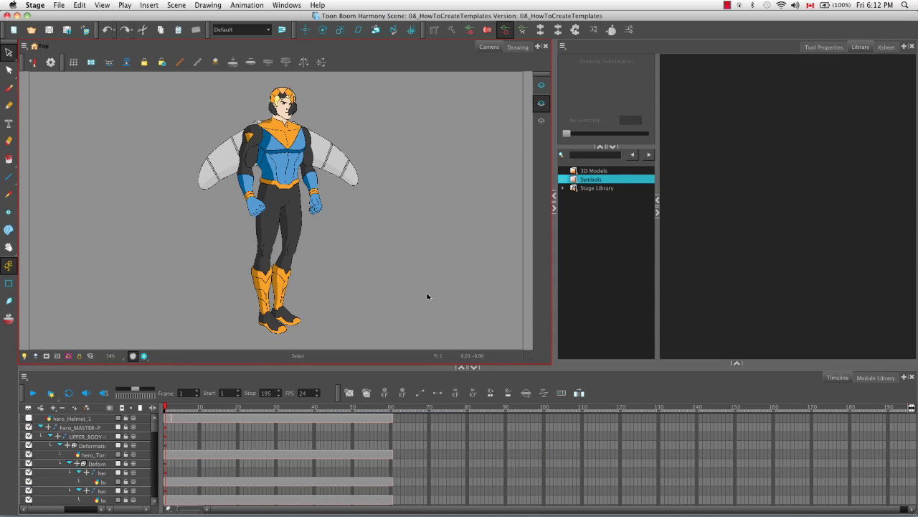
{"action": "left_click", "coordinate": [565, 189]}
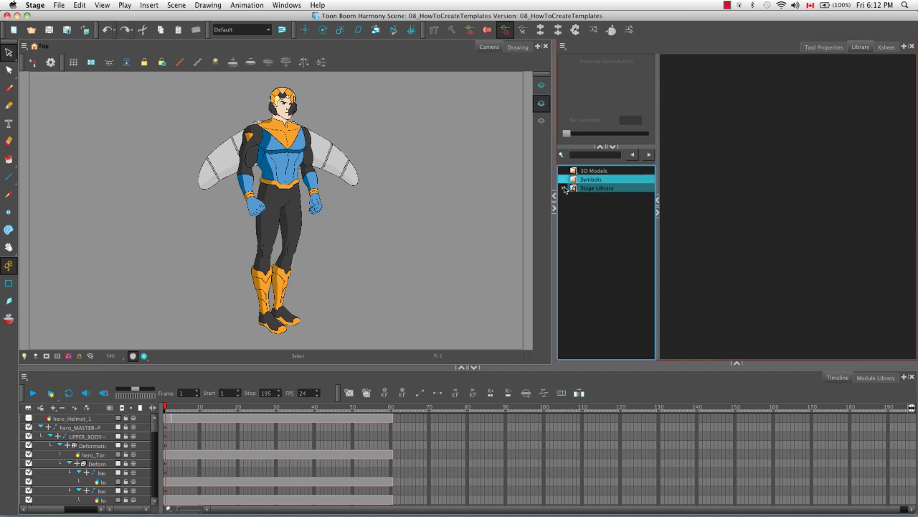
{"action": "left_click", "coordinate": [564, 189]}
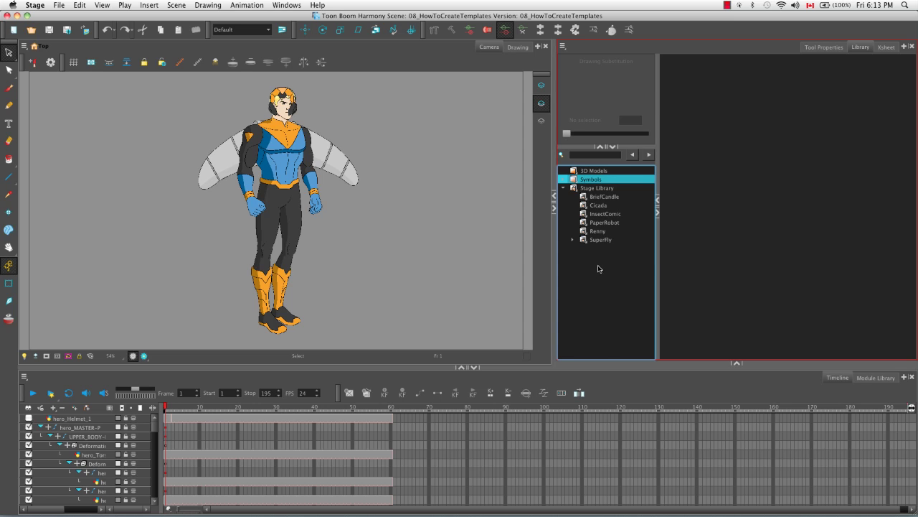
{"action": "left_click", "coordinate": [563, 188]}
{"action": "left_click", "coordinate": [588, 188]}
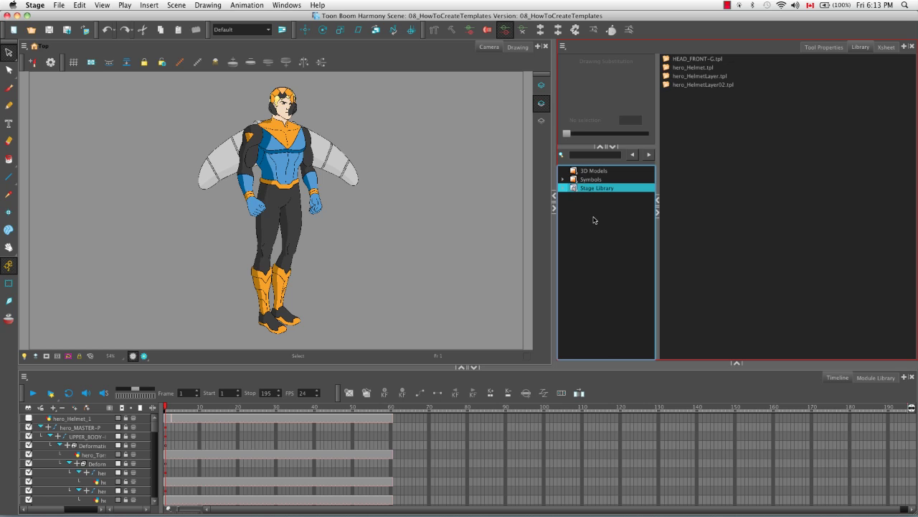
Collapse the hero_MASTER-P hierarchy and import HEAD_FRONT-G.tpl above all the timeline layers.
{"action": "left_click", "coordinate": [696, 59]}
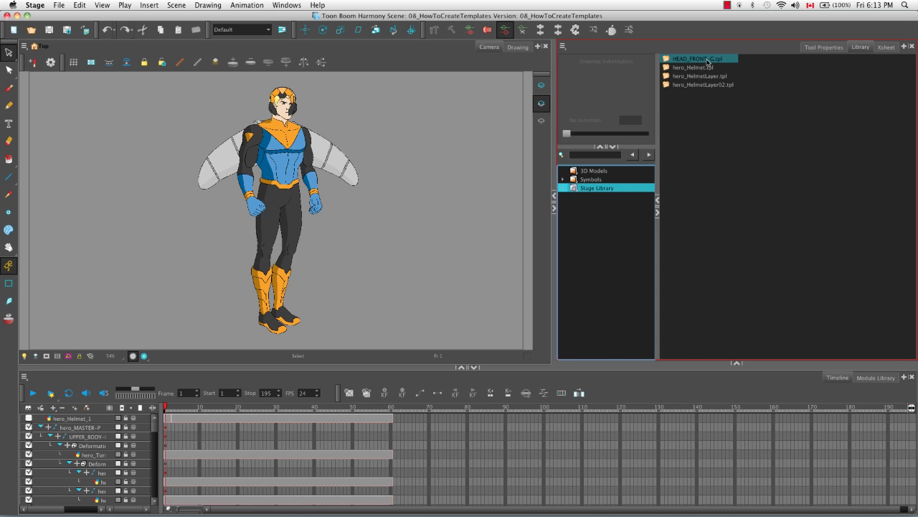
{"action": "left_click_drag", "start_coordinate": [684, 61], "coordinate": [282, 98]}
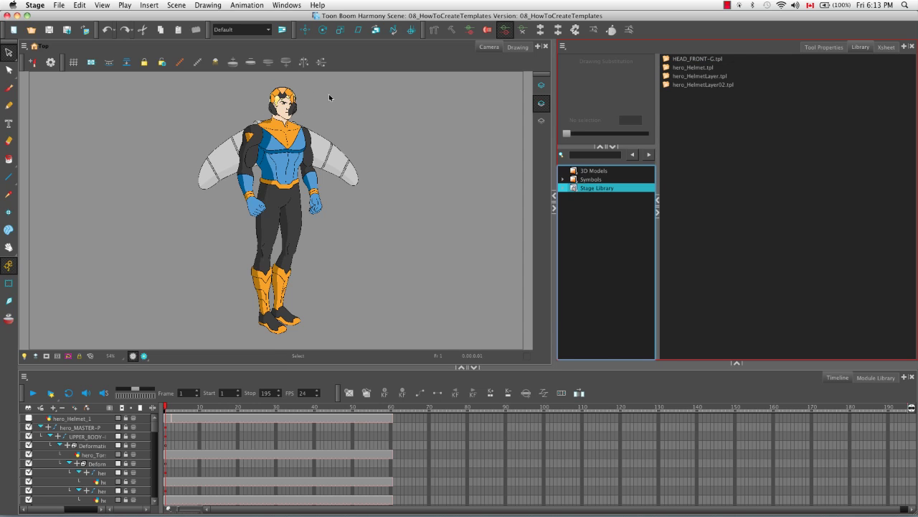
{"action": "left_click", "coordinate": [40, 426]}
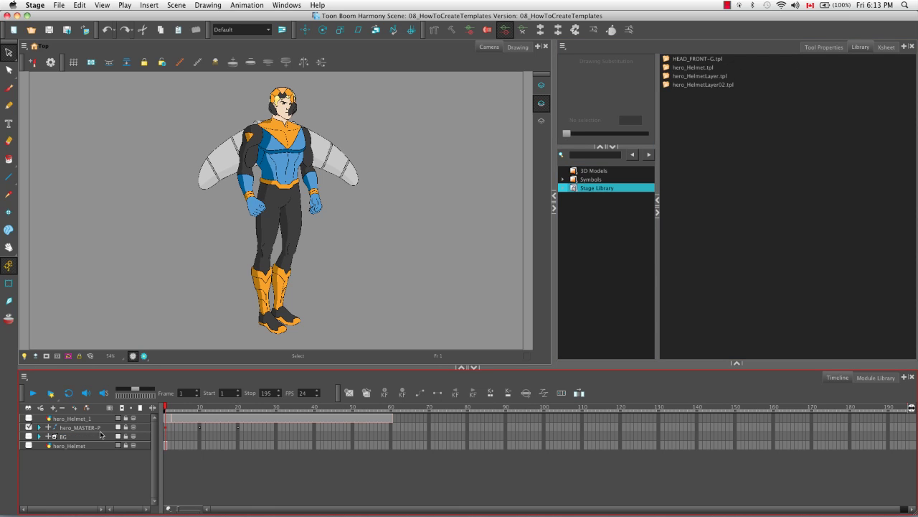
{"action": "left_click", "coordinate": [703, 60]}
{"action": "left_click_drag", "start_coordinate": [703, 61], "coordinate": [73, 418]}
{"action": "left_click", "coordinate": [114, 327]}
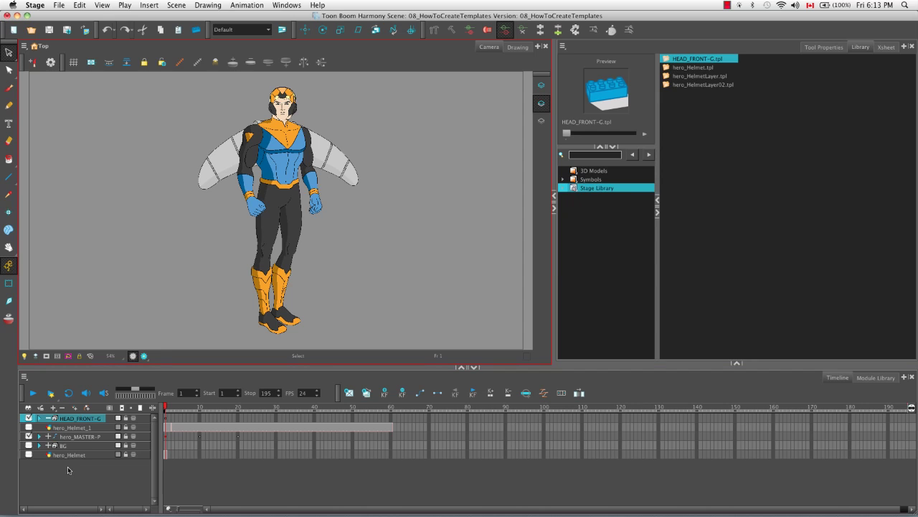
Hide hero_MASTER-P, expand the HEAD_FRONT-G group and examine its layers in a widened layer list.
{"action": "left_click", "coordinate": [29, 435]}
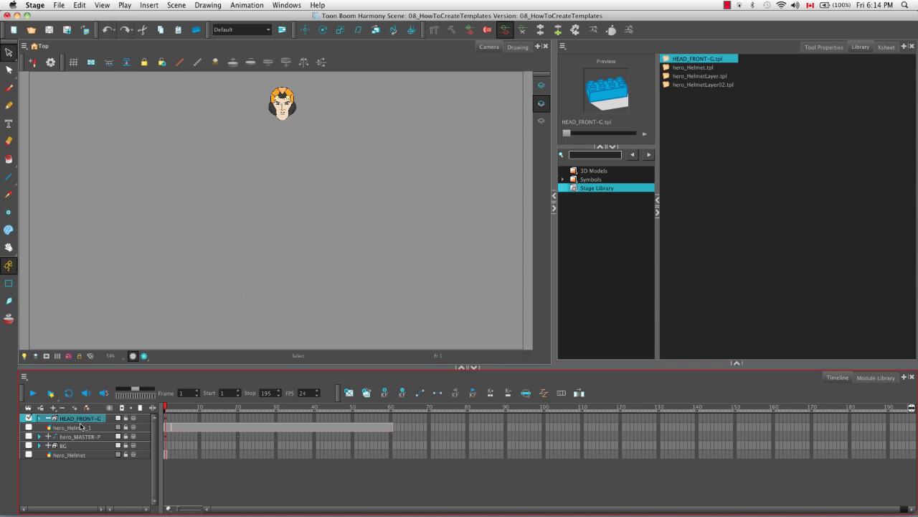
{"action": "left_click", "coordinate": [39, 419]}
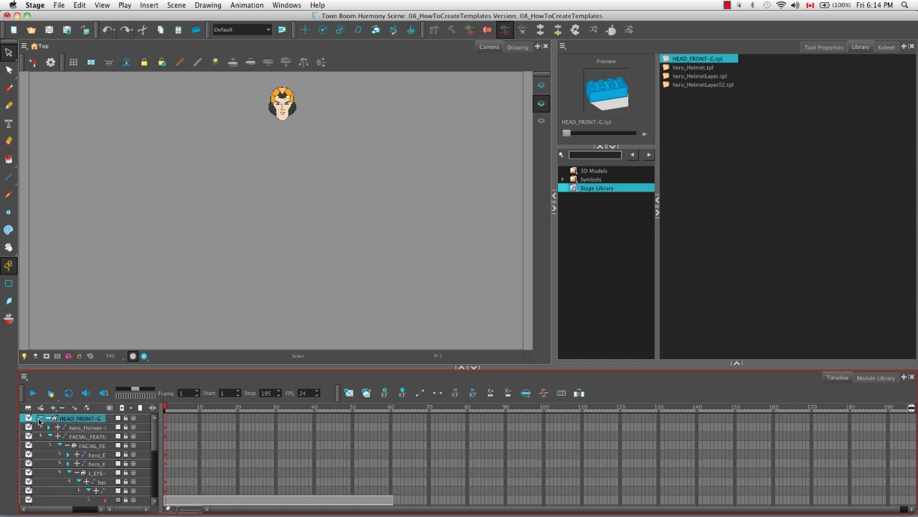
{"action": "left_click_drag", "start_coordinate": [159, 407], "coordinate": [242, 408]}
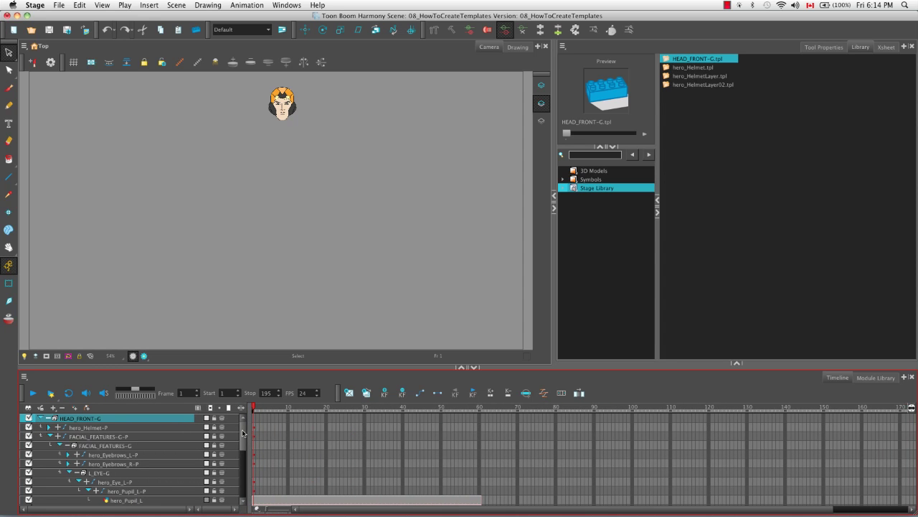
{"action": "left_click_drag", "start_coordinate": [242, 434], "coordinate": [244, 484]}
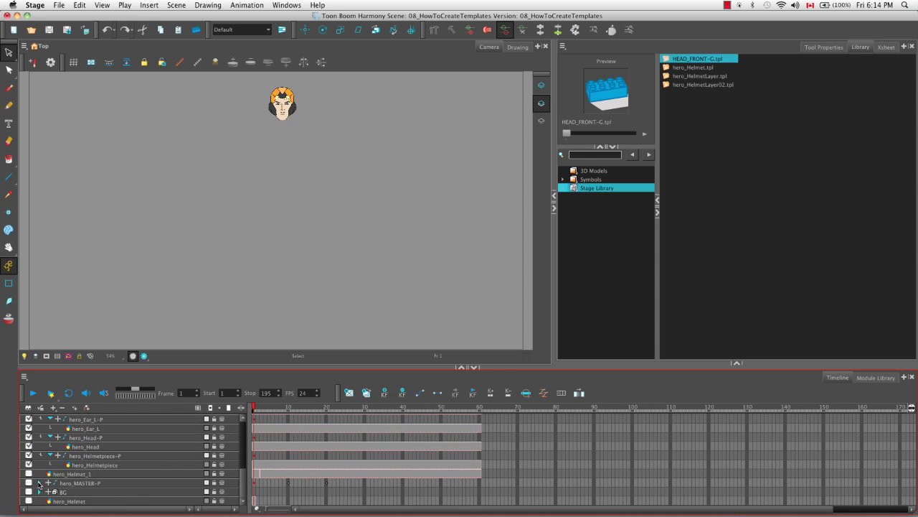
Expand hero_MASTER-P and examine the layers of its HEAD-G group for comparison with HEAD_FRONT-G.
{"action": "left_click", "coordinate": [41, 483]}
{"action": "left_click_drag", "start_coordinate": [243, 441], "coordinate": [113, 475]}
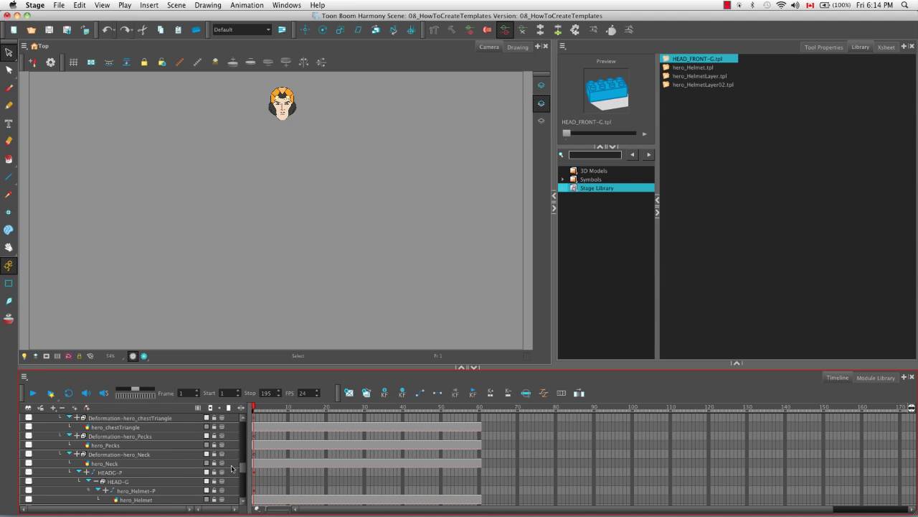
{"action": "scroll", "coordinate": [242, 469], "scroll_direction": "down", "scroll_amount": 4}
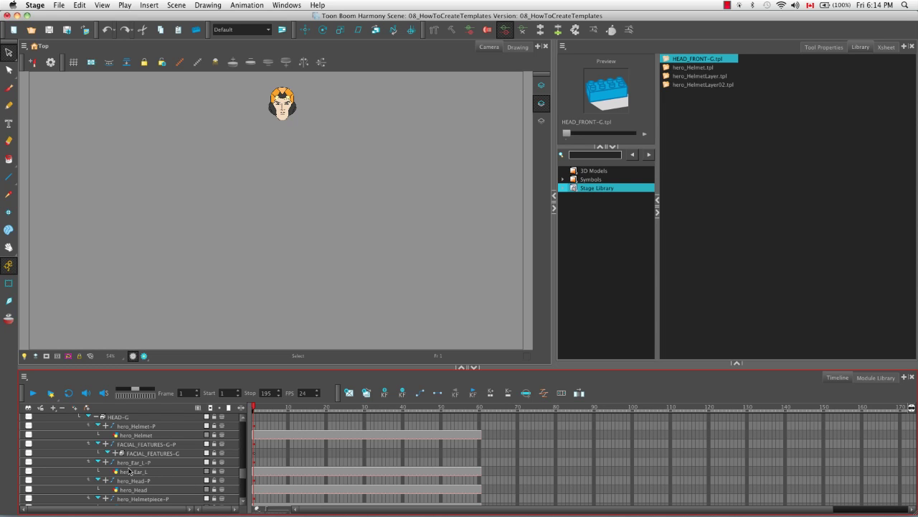
{"action": "scroll", "coordinate": [242, 479], "scroll_direction": "down", "scroll_amount": 3}
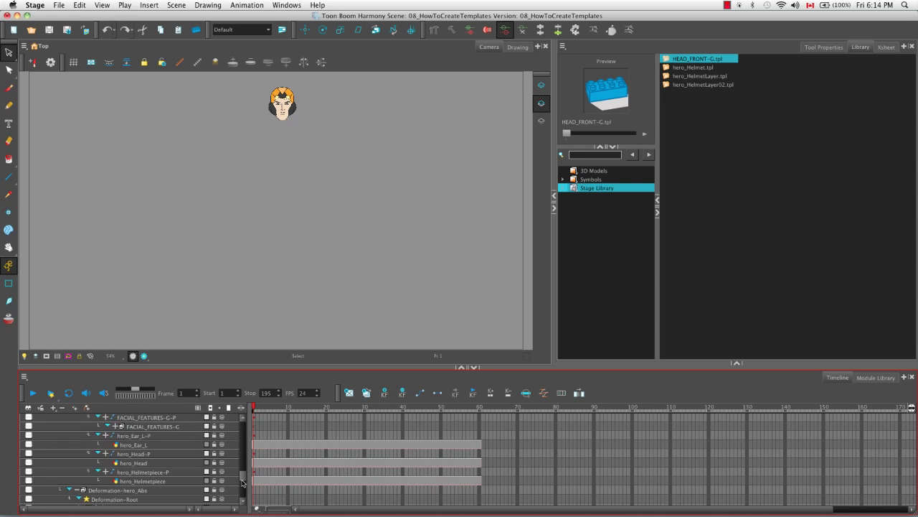
{"action": "left_click_drag", "start_coordinate": [243, 479], "coordinate": [243, 424]}
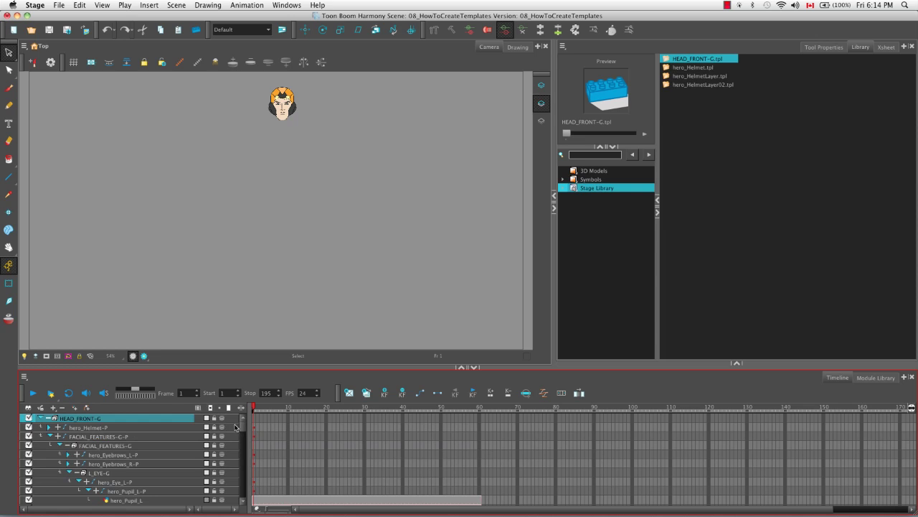
Collapse both hierarchies, delete the HEAD_FRONT-G group and make hero_MASTER-P visible again.
{"action": "left_click", "coordinate": [40, 417]}
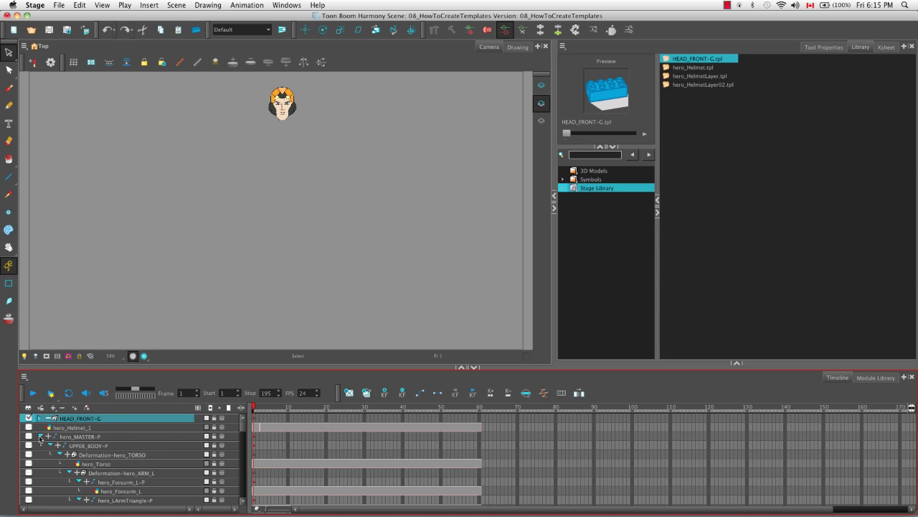
{"action": "left_click", "coordinate": [39, 436]}
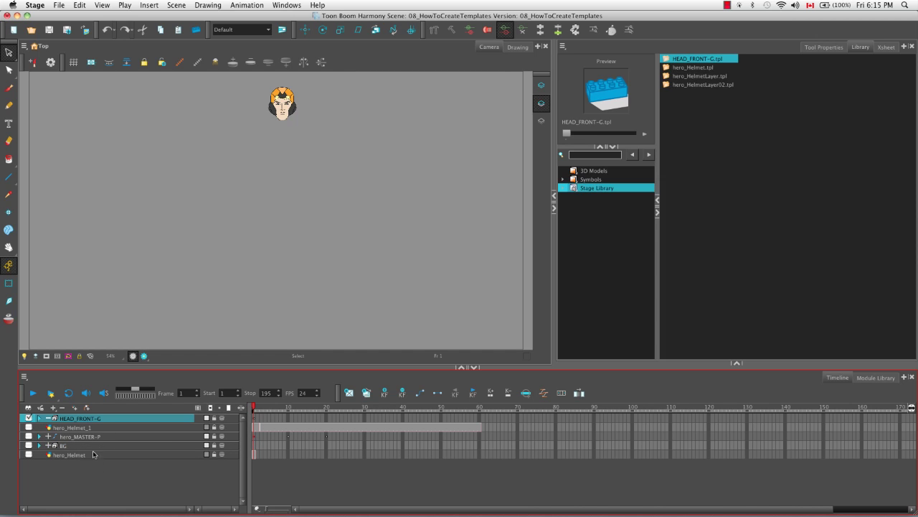
{"action": "left_click", "coordinate": [61, 408]}
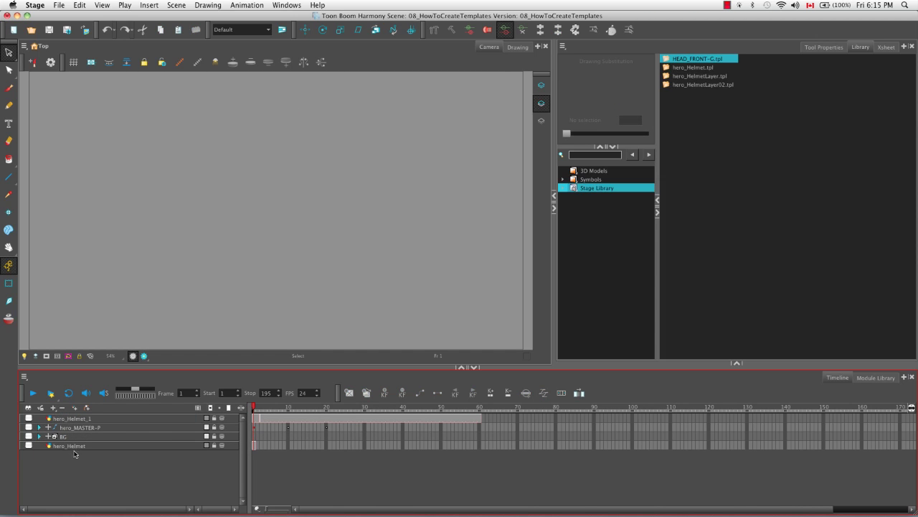
{"action": "left_click", "coordinate": [28, 427]}
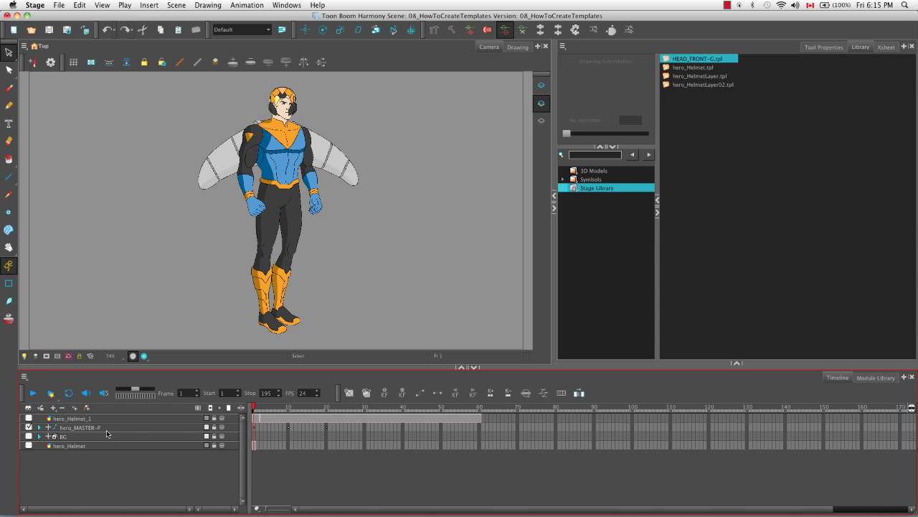
Expand hero_MASTER-P and import HEAD_FRONT-G.tpl onto the existing HEAD-G group at frame 27.
{"action": "left_click", "coordinate": [38, 427]}
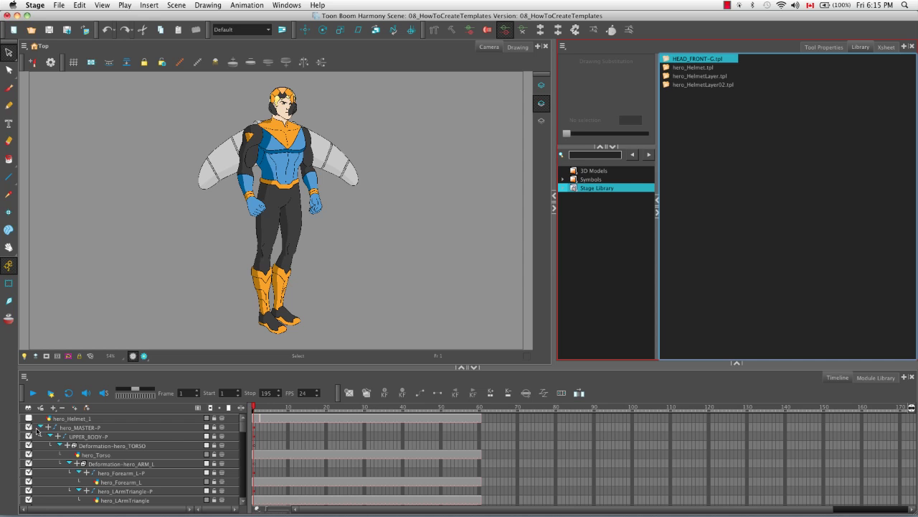
{"action": "left_click_drag", "start_coordinate": [244, 428], "coordinate": [244, 465]}
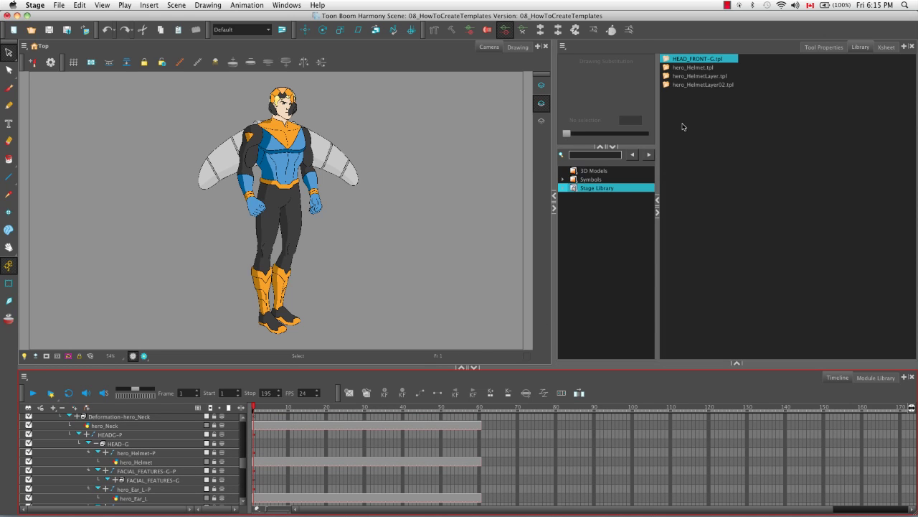
{"action": "left_click_drag", "start_coordinate": [697, 60], "coordinate": [349, 440]}
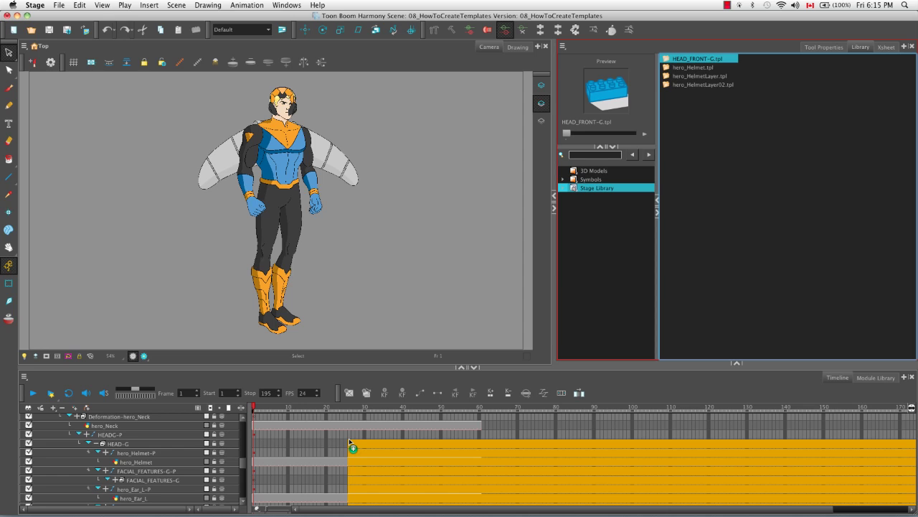
{"action": "left_click_drag", "start_coordinate": [349, 440], "coordinate": [356, 419]}
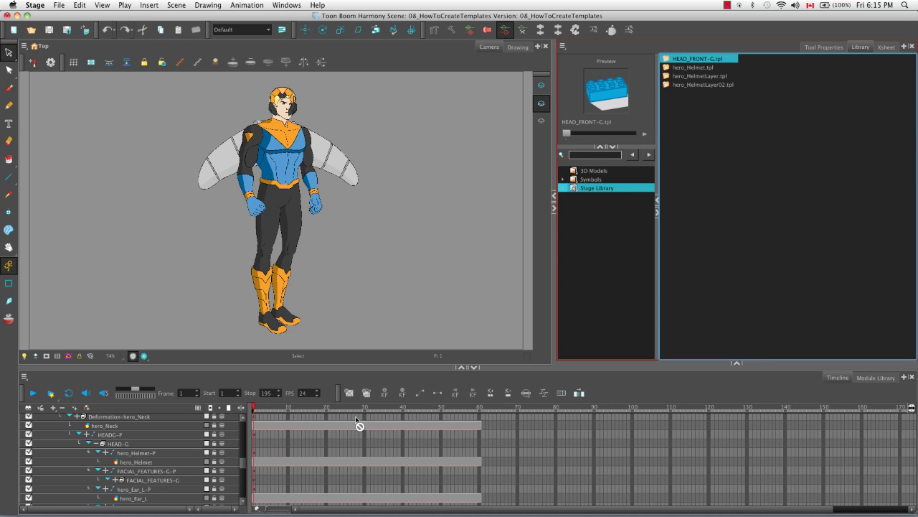
{"action": "left_click_drag", "start_coordinate": [359, 425], "coordinate": [355, 452]}
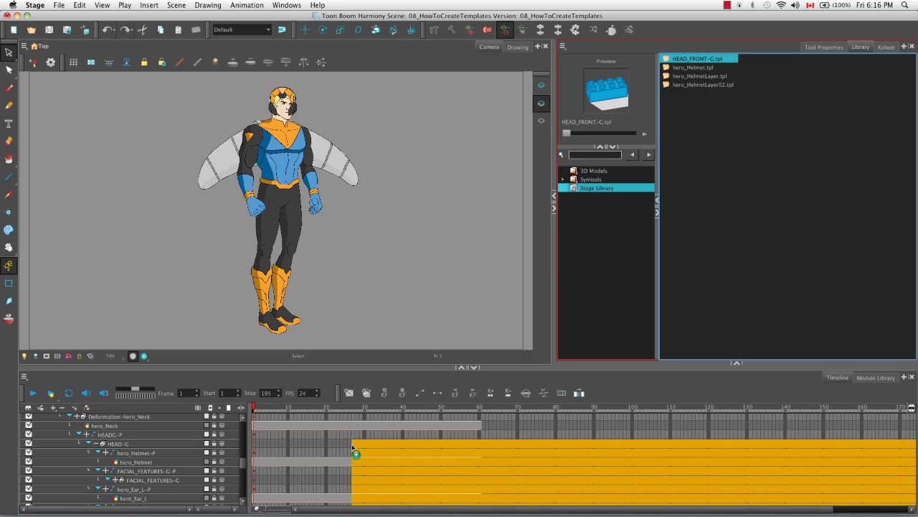
{"action": "left_click_drag", "start_coordinate": [355, 452], "coordinate": [355, 452]}
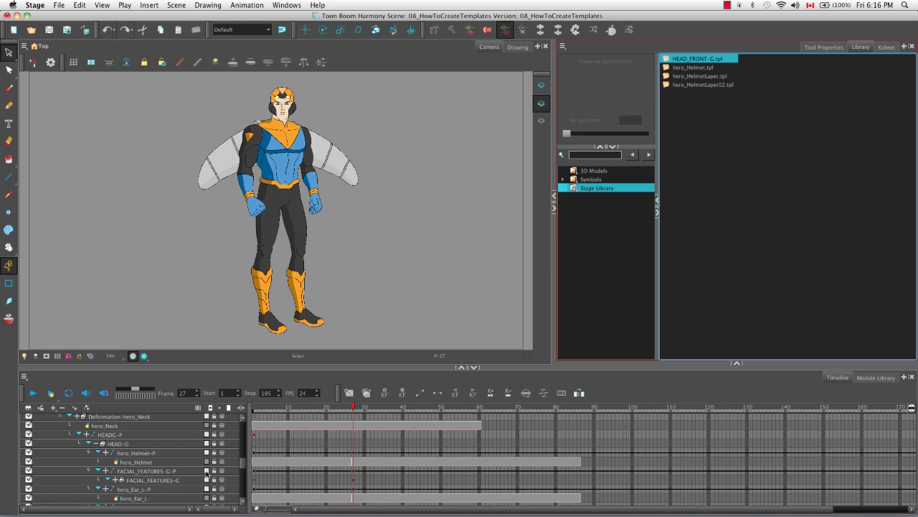
Select the hero's helmet drawing and set the hero_Helmet drawing at frame 1 to 1 in the timeline's layer data.
{"action": "mouse_move", "coordinate": [355, 408]}
{"action": "left_mouse_down"}
{"action": "mouse_move", "coordinate": [339, 407]}
{"action": "mouse_move", "coordinate": [358, 407]}
{"action": "mouse_move", "coordinate": [346, 408]}
{"action": "left_mouse_up"}
{"action": "key", "text": "shift+t"}
{"action": "left_click", "coordinate": [290, 96]}
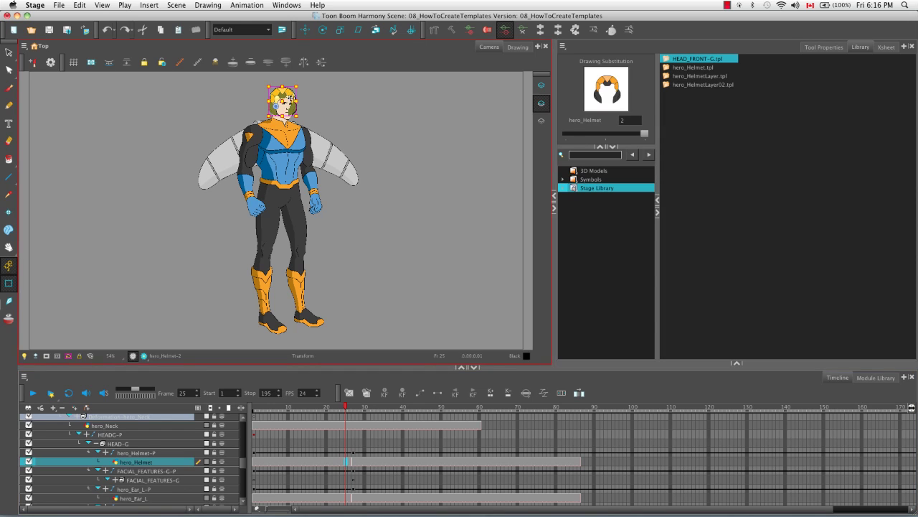
{"action": "left_click", "coordinate": [525, 394]}
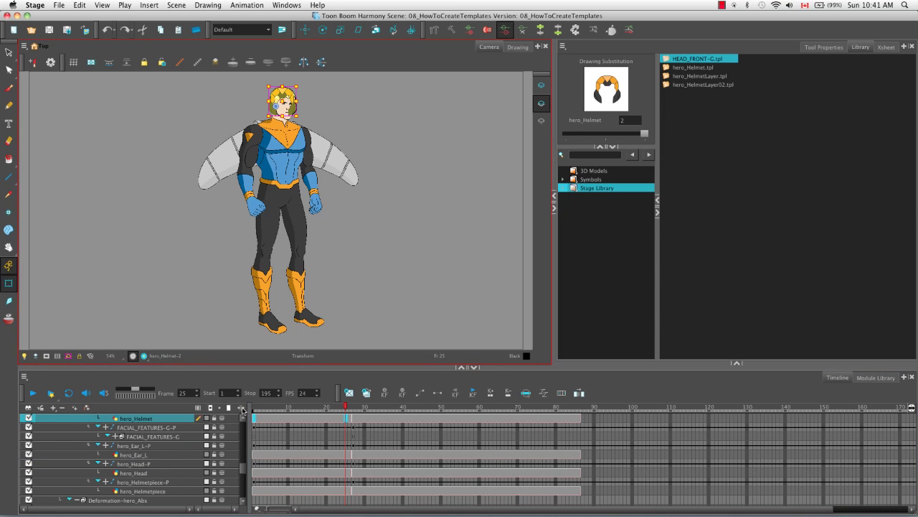
{"action": "left_click", "coordinate": [243, 409]}
{"action": "left_click_drag", "start_coordinate": [418, 409], "coordinate": [324, 415]}
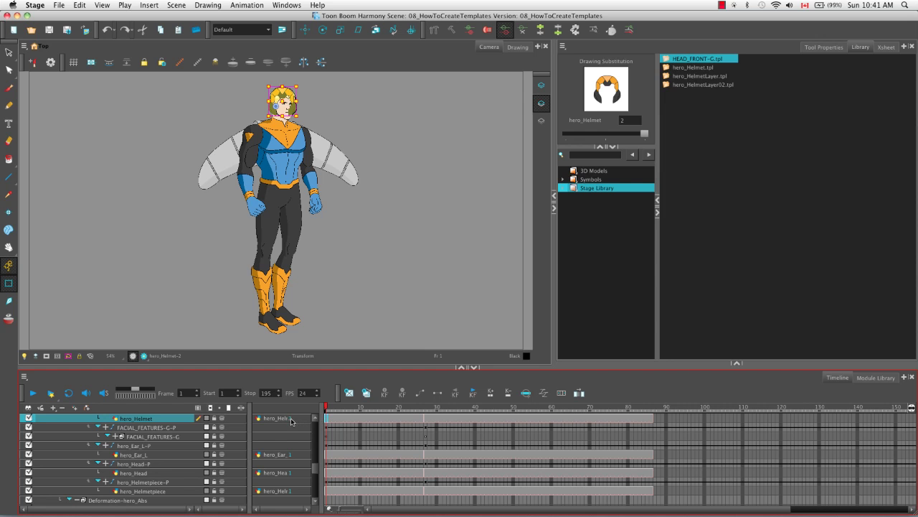
{"action": "left_click", "coordinate": [293, 420]}
{"action": "type", "text": "1"}
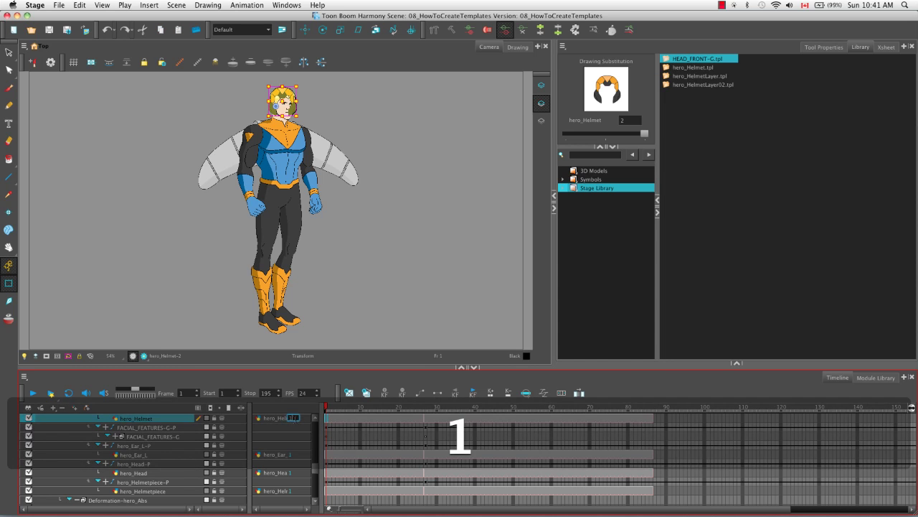
{"action": "key", "text": "Return"}
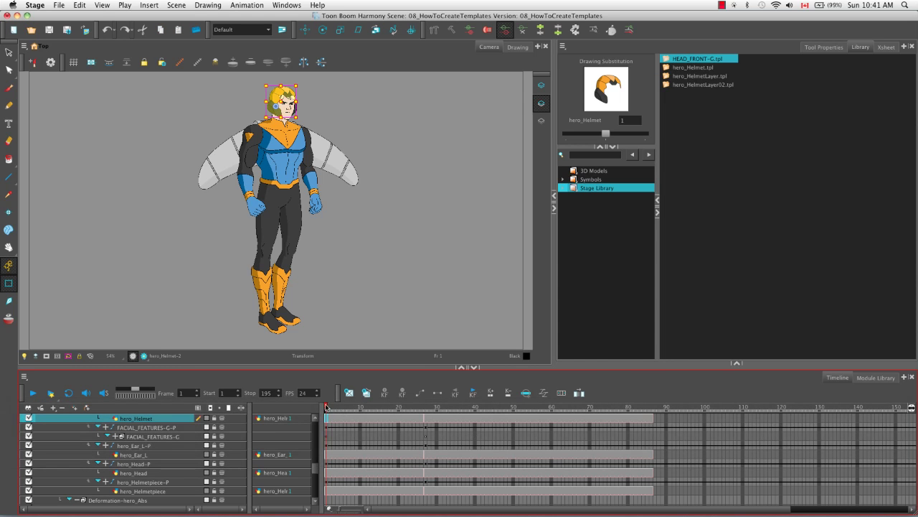
Deselect the helmet and compare the hero's head drawings at frames 17 and 35.
{"action": "left_click_drag", "start_coordinate": [326, 408], "coordinate": [388, 408]}
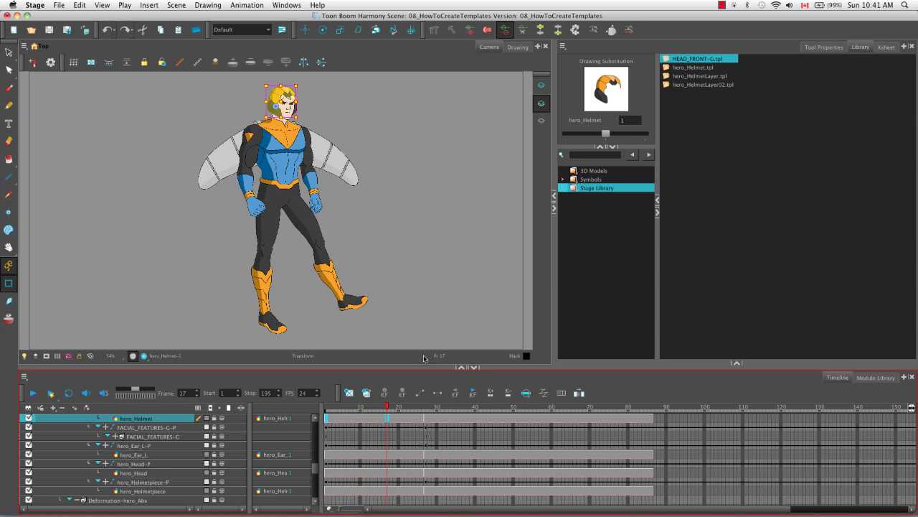
{"action": "left_click", "coordinate": [440, 328]}
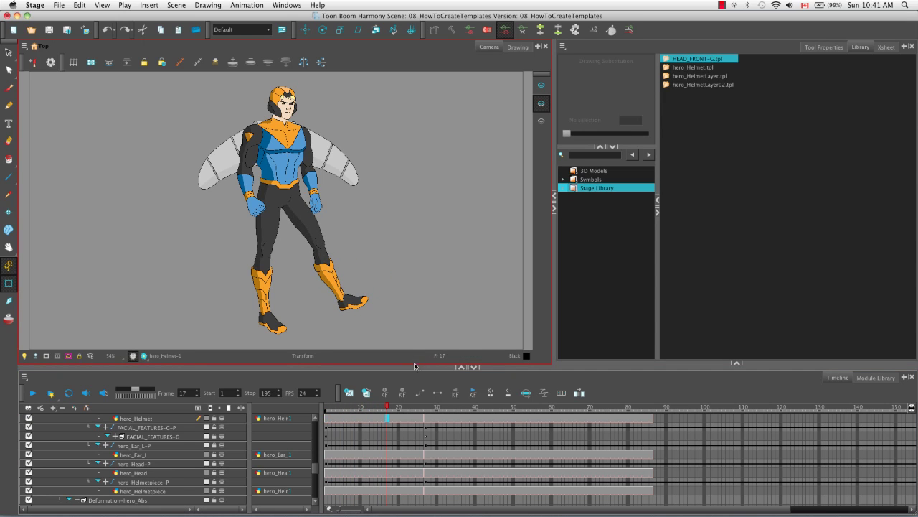
{"action": "mouse_move", "coordinate": [387, 407]}
{"action": "left_mouse_down"}
{"action": "mouse_move", "coordinate": [472, 404]}
{"action": "mouse_move", "coordinate": [401, 408]}
{"action": "mouse_move", "coordinate": [456, 407]}
{"action": "left_mouse_up"}
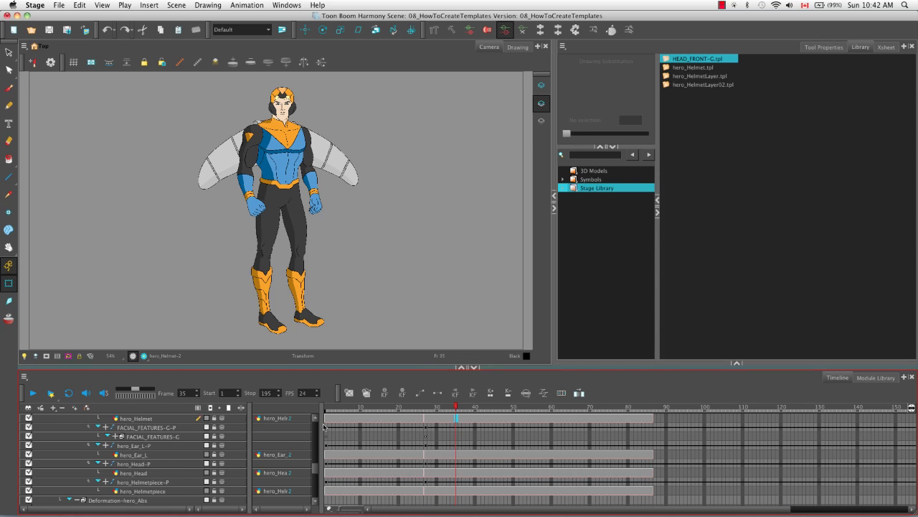
Hide the timeline's layer data, collapse the hero_MASTER-P hierarchy and return to frame 1.
{"action": "left_click", "coordinate": [240, 409]}
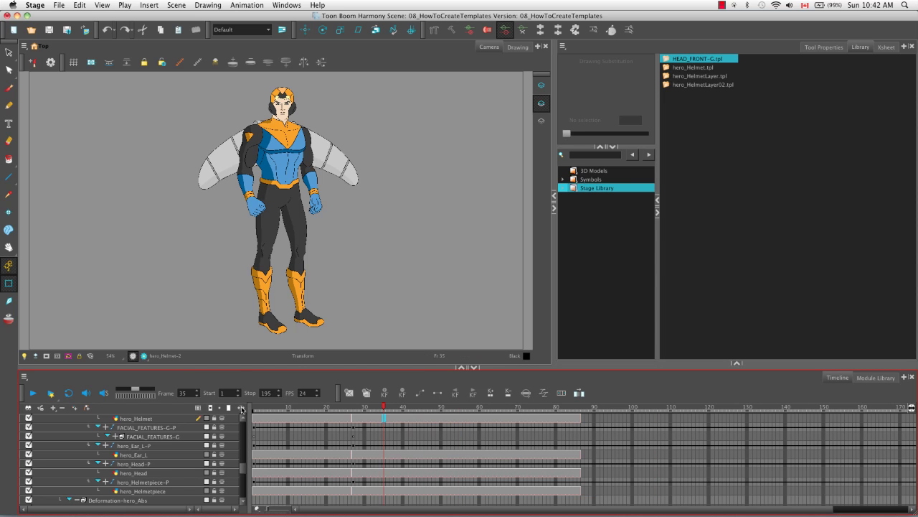
{"action": "left_click_drag", "start_coordinate": [243, 468], "coordinate": [236, 424]}
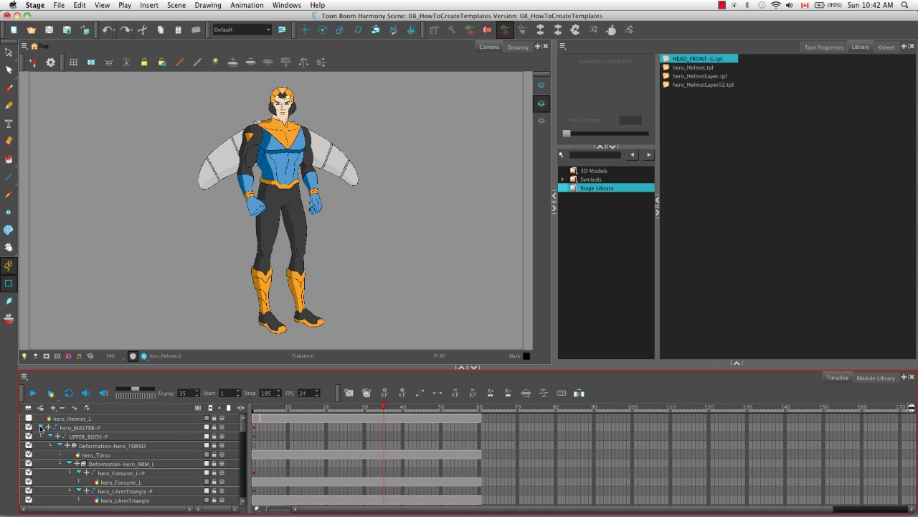
{"action": "left_click", "coordinate": [40, 428]}
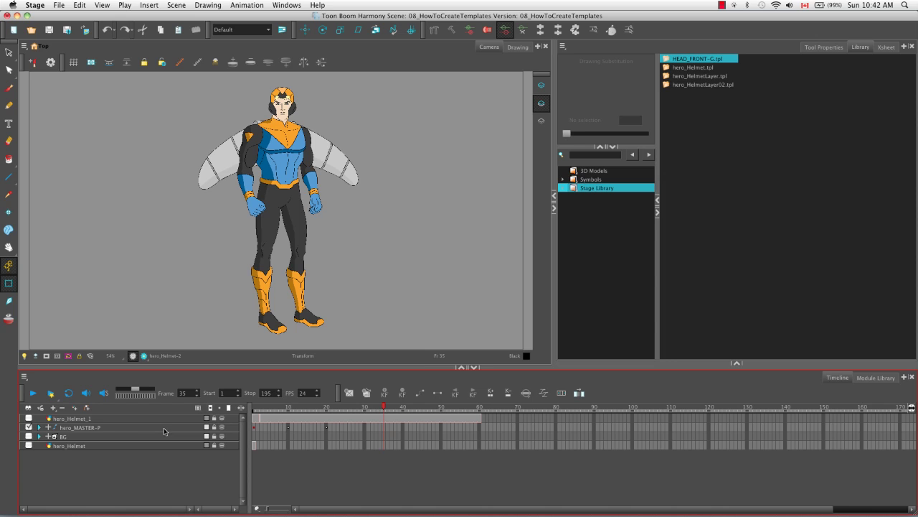
{"action": "left_click_drag", "start_coordinate": [383, 407], "coordinate": [253, 406]}
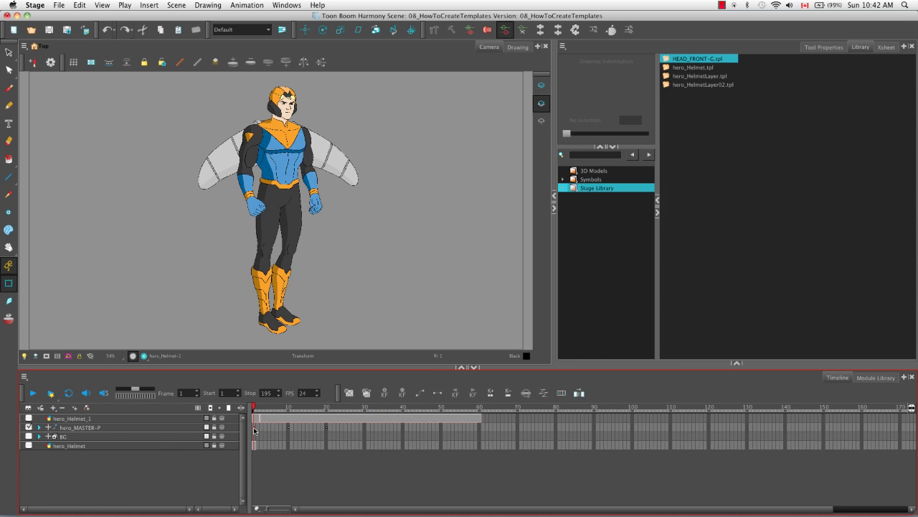
Select hero_MASTER-P at frame 1, examine its expanded hierarchy and collapse it again.
{"action": "left_click", "coordinate": [256, 429]}
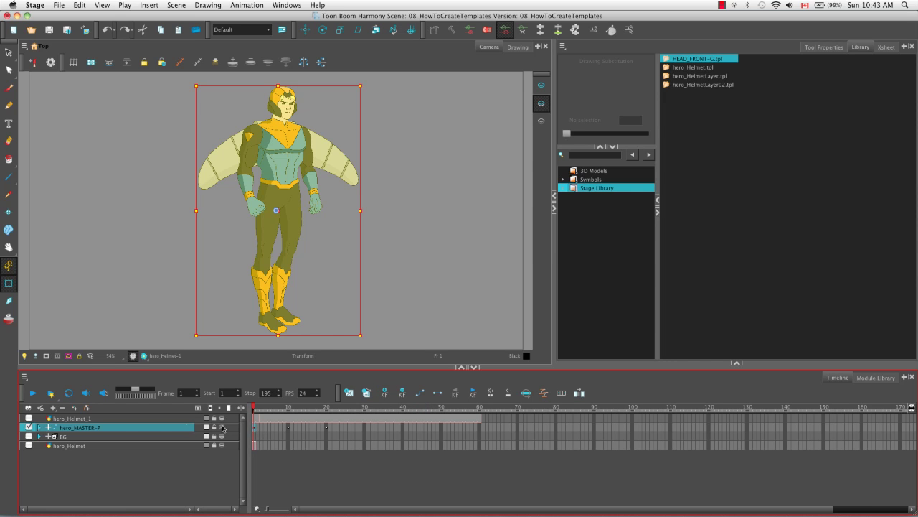
{"action": "left_click", "coordinate": [39, 427]}
{"action": "mouse_move", "coordinate": [246, 418]}
{"action": "left_mouse_down"}
{"action": "mouse_move", "coordinate": [236, 471]}
{"action": "mouse_move", "coordinate": [242, 427]}
{"action": "left_mouse_up"}
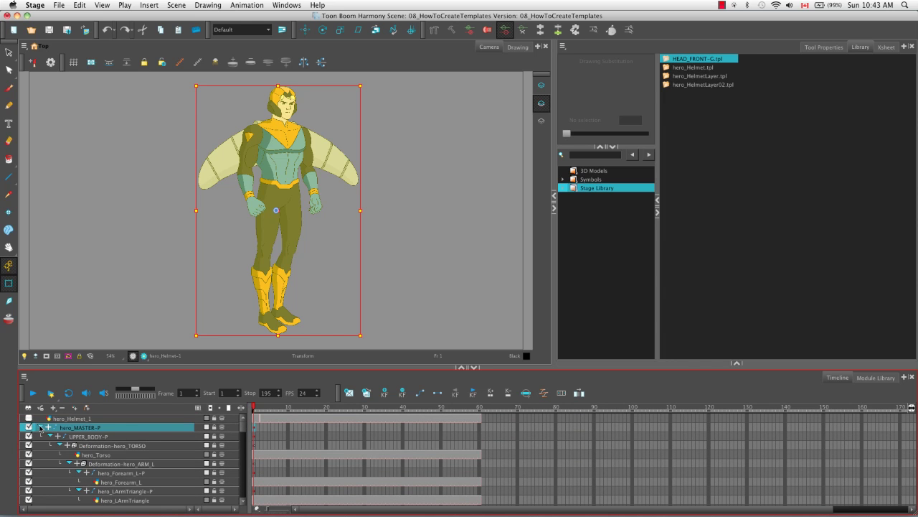
{"action": "left_click", "coordinate": [40, 427]}
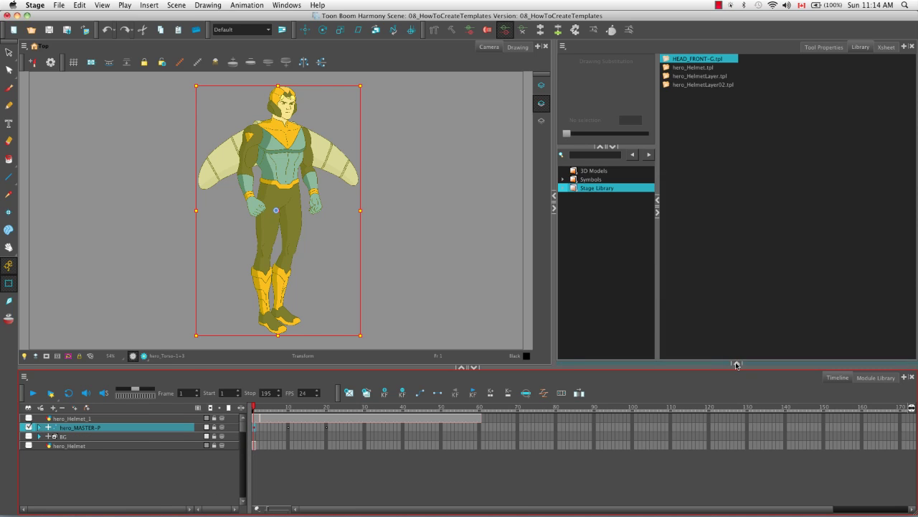
Reveal the Network view in place of the Library and group all of the hero's modules with a composite.
{"action": "left_click", "coordinate": [736, 364]}
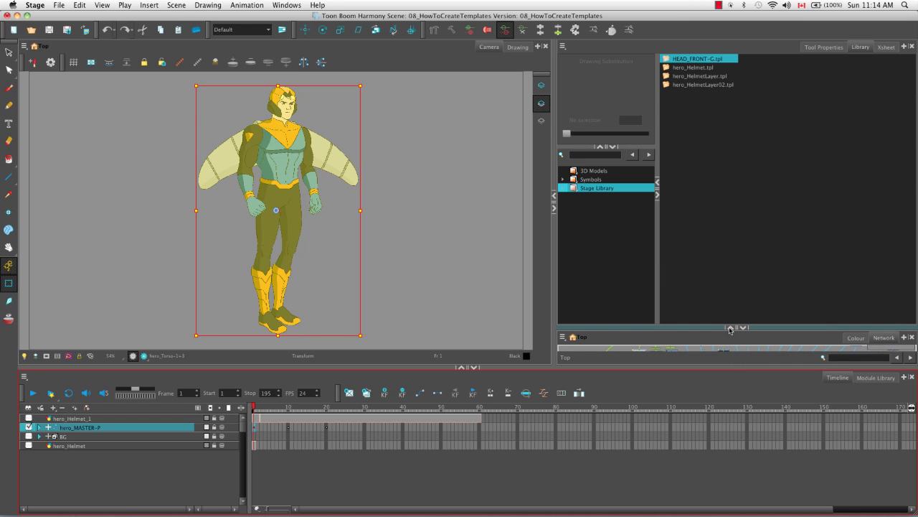
{"action": "left_click", "coordinate": [729, 330]}
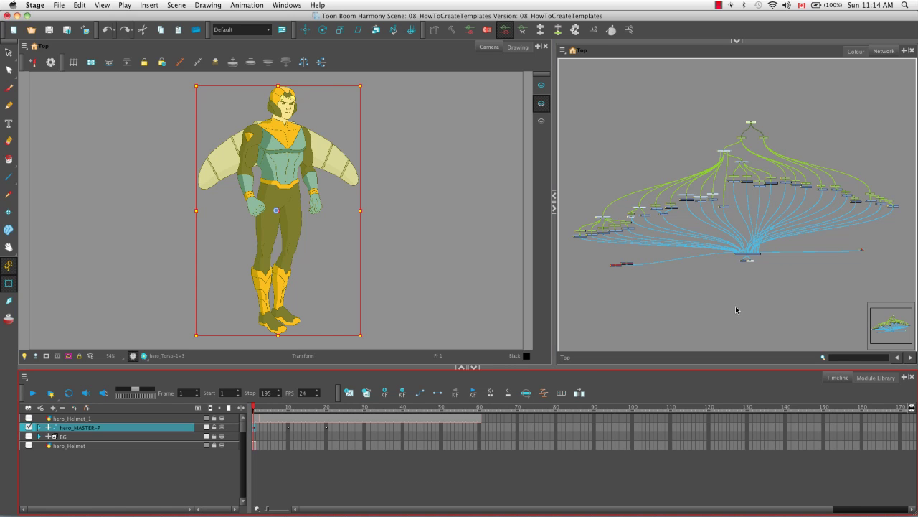
{"action": "left_click_drag", "start_coordinate": [571, 87], "coordinate": [904, 246]}
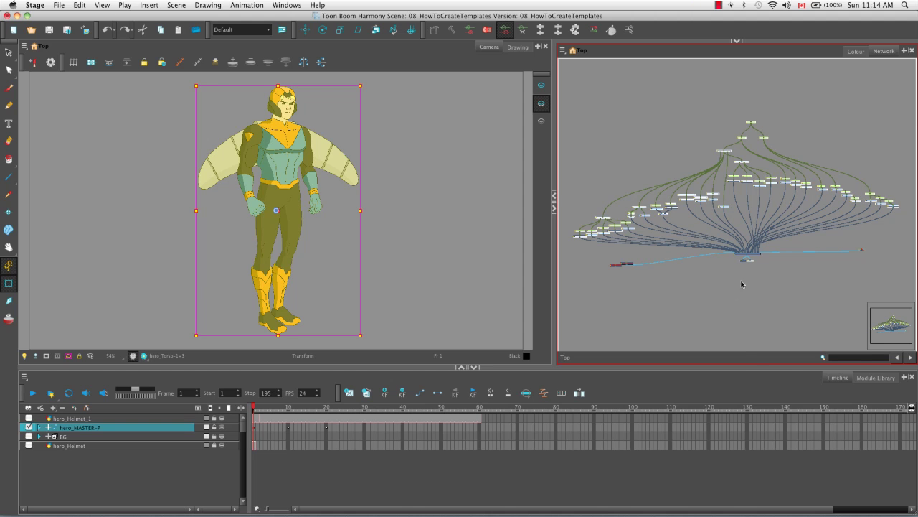
{"action": "right_click", "coordinate": [746, 231]}
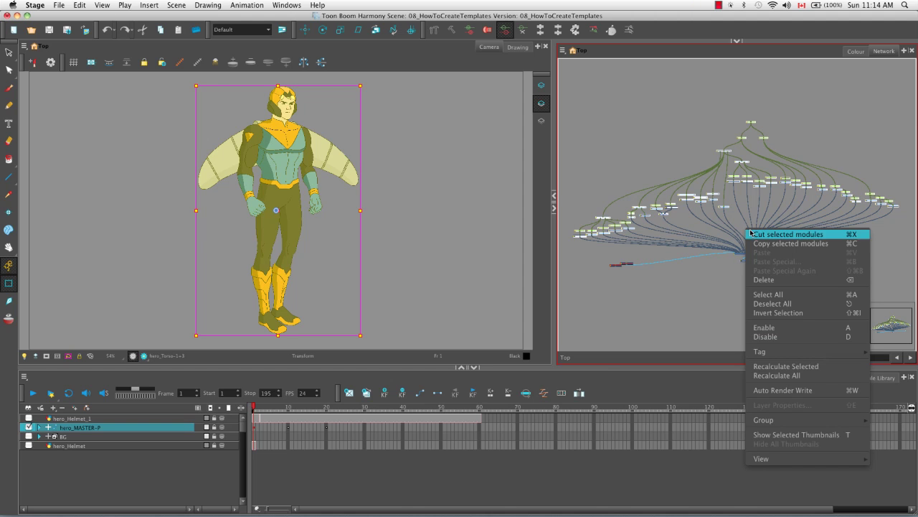
{"action": "mouse_move", "coordinate": [751, 420]}
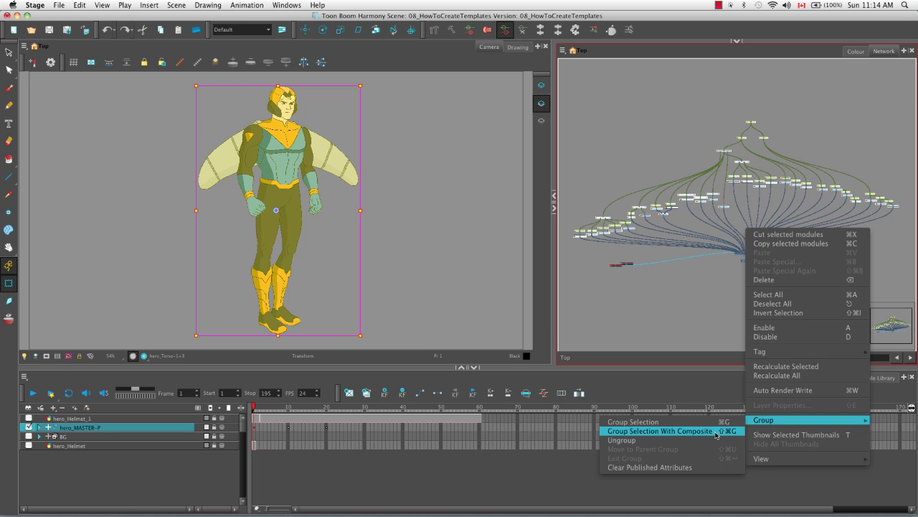
{"action": "left_click", "coordinate": [720, 432]}
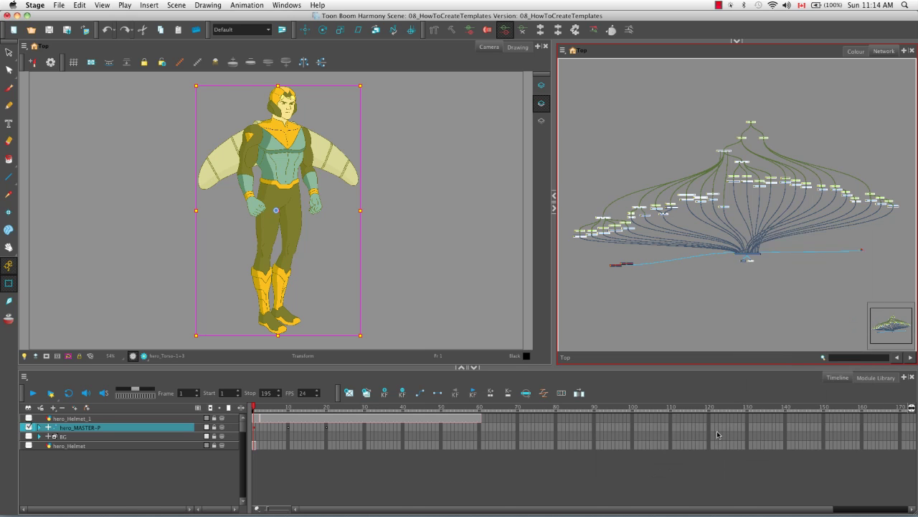
{"action": "left_click", "coordinate": [777, 226]}
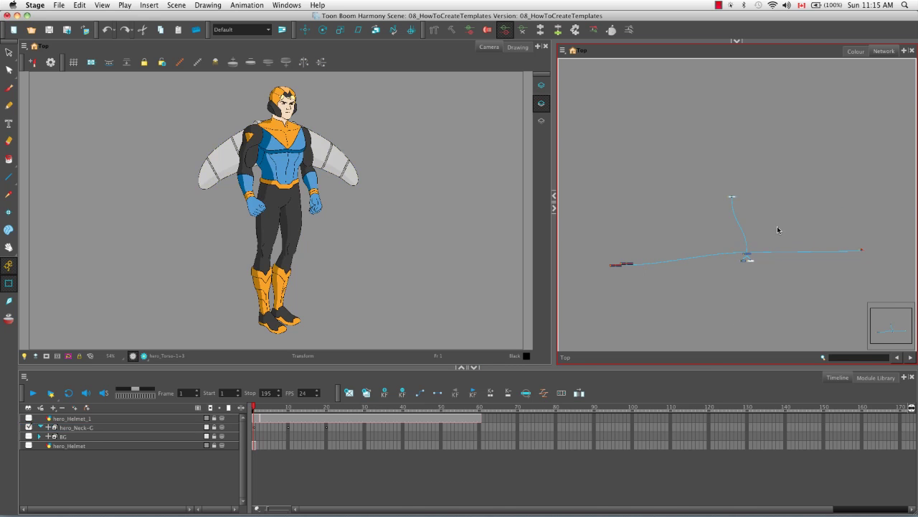
Rename the hero's new group module to hero_MASTER-G in its layer properties.
{"action": "key", "text": "2"}
{"action": "key", "text": "2"}
{"action": "key", "text": "2"}
{"action": "key", "text": "2"}
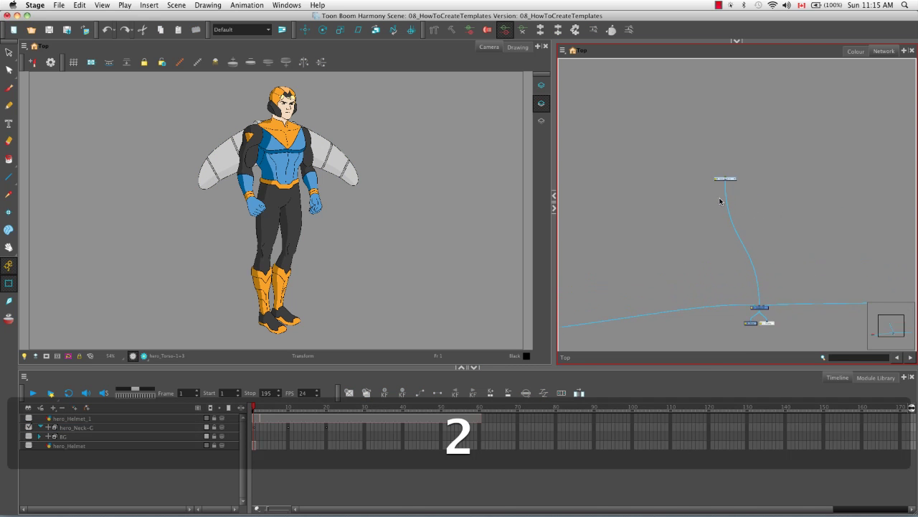
{"action": "key", "text": "2"}
{"action": "key", "text": "2"}
{"action": "key", "text": "2"}
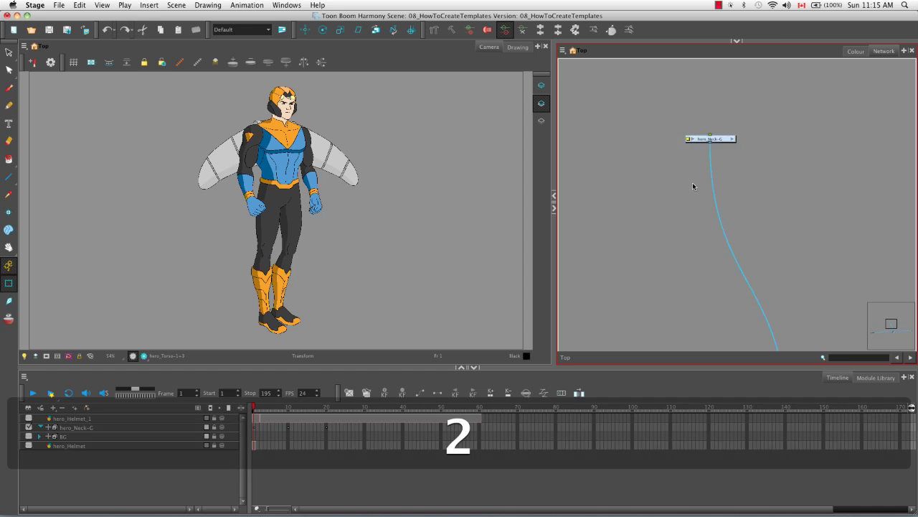
{"action": "left_click_drag", "start_coordinate": [661, 157], "coordinate": [691, 292]}
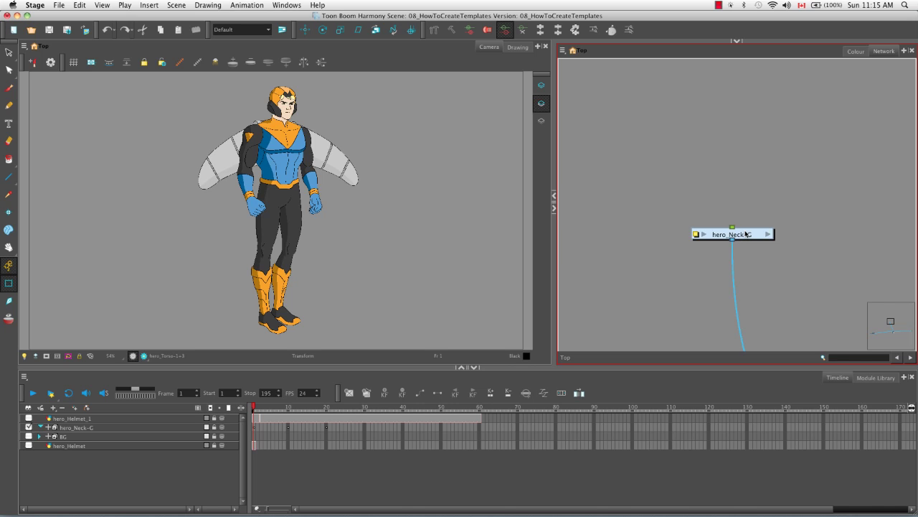
{"action": "left_click", "coordinate": [696, 235]}
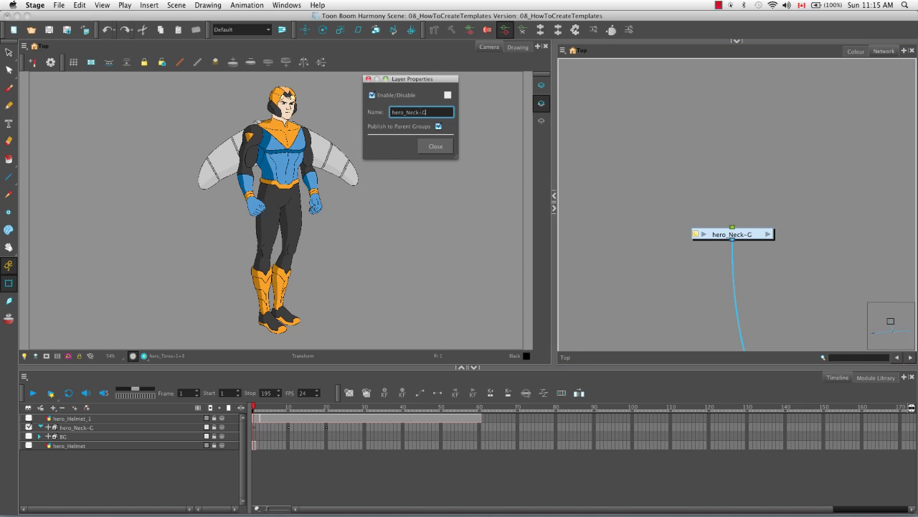
{"action": "double_click", "coordinate": [415, 112]}
{"action": "key", "text": "Right"}
{"action": "key", "text": "BackSpace"}
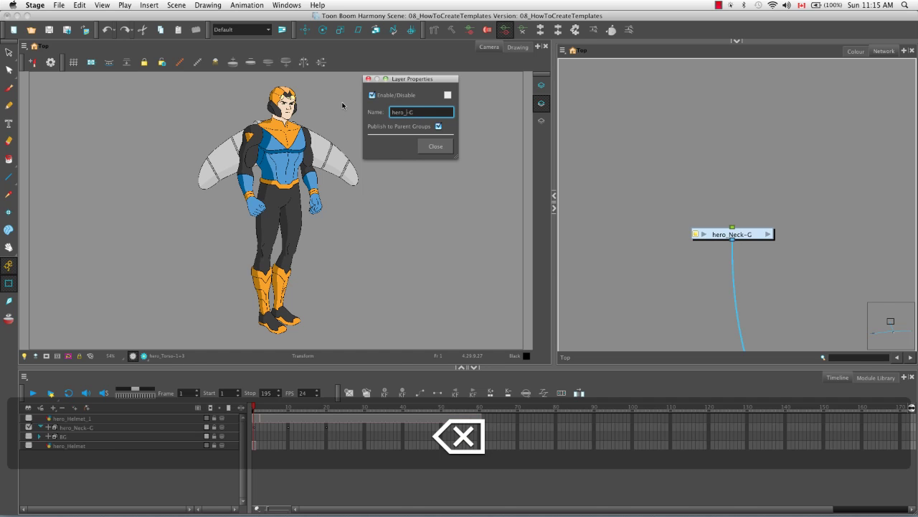
{"action": "type", "text": "MASTER"}
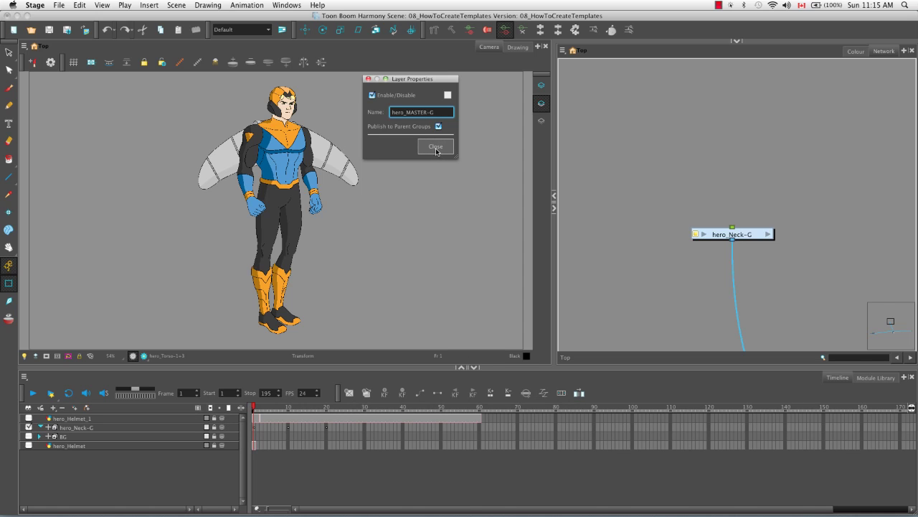
{"action": "left_click", "coordinate": [436, 150]}
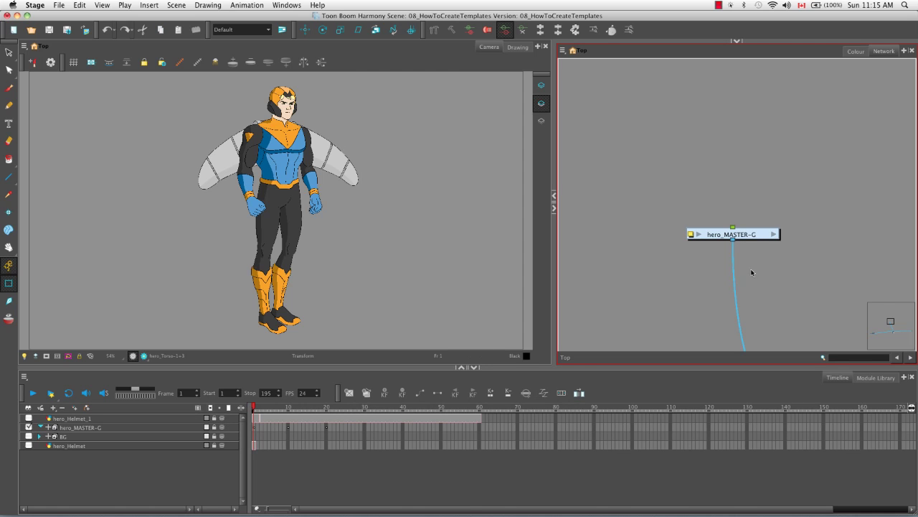
Enter the hero_MASTER-G group, examine its pegs and the Multi-Port-In connection to hero_MASTER-P, and return to the top level.
{"action": "left_click", "coordinate": [774, 235]}
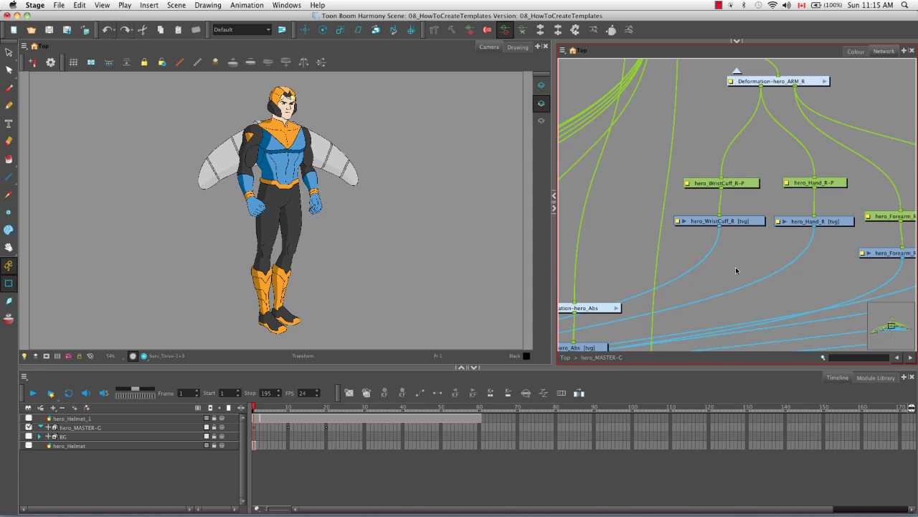
{"action": "scroll", "coordinate": [739, 256], "scroll_direction": "down", "scroll_amount": 8}
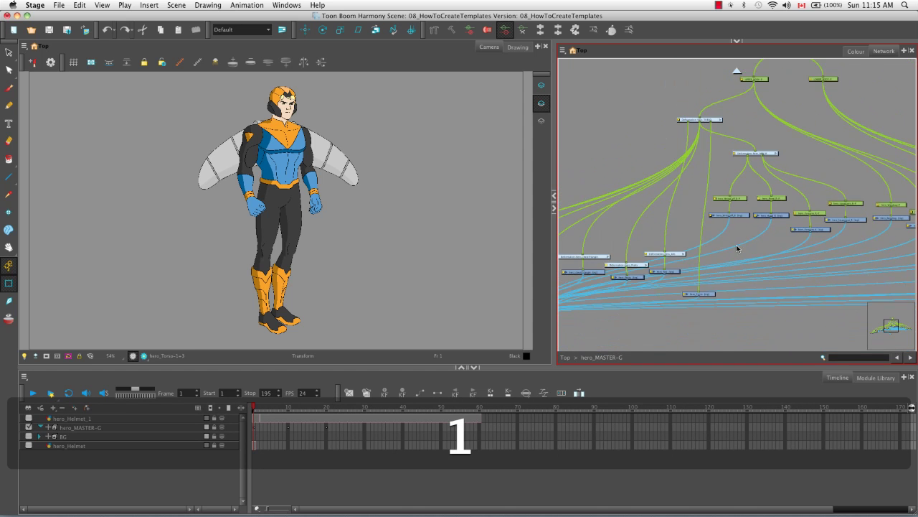
{"action": "left_click_drag", "start_coordinate": [737, 249], "coordinate": [735, 229]}
{"action": "key", "text": "2"}
{"action": "key", "text": "2"}
{"action": "key", "text": "2"}
{"action": "key", "text": "2"}
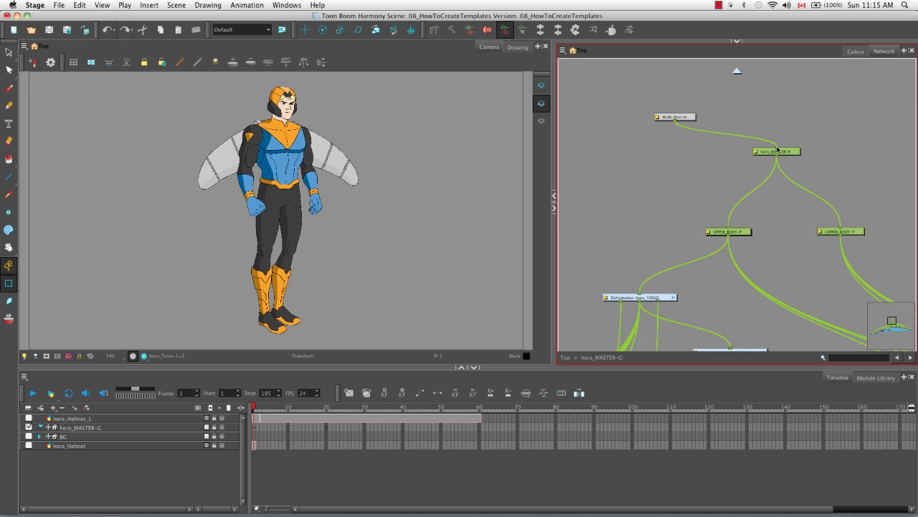
{"action": "left_click", "coordinate": [737, 72]}
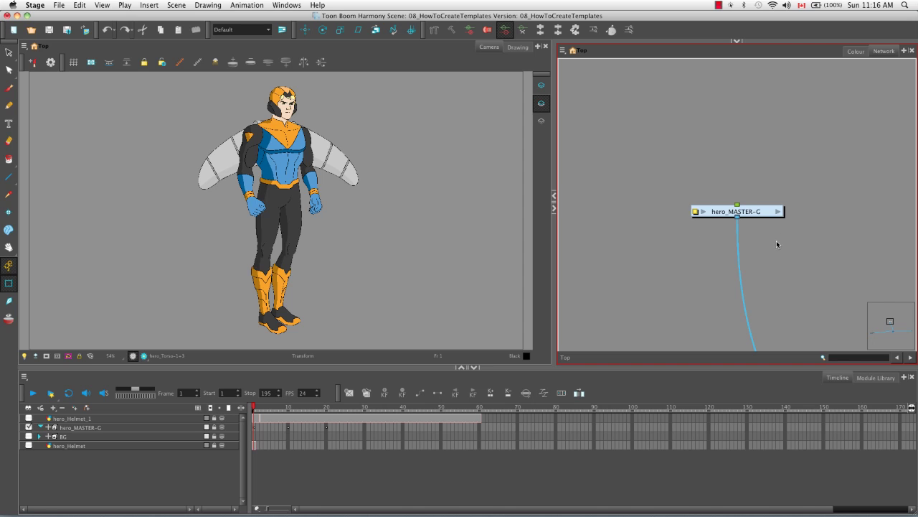
Enter hero_MASTER-G again, inspect the Multi-Port-Out module at the end of its network and leave the group.
{"action": "left_click", "coordinate": [778, 212]}
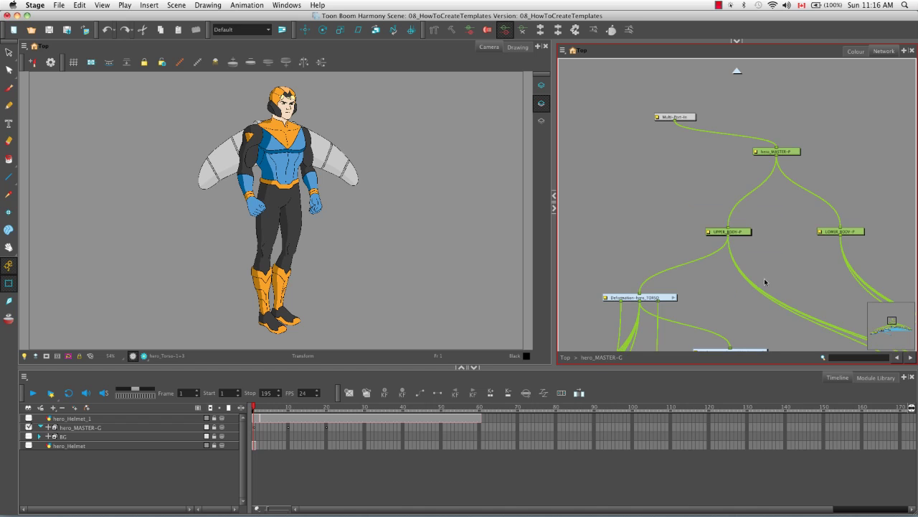
{"action": "key", "text": "space"}
{"action": "left_click_drag", "start_coordinate": [759, 304], "coordinate": [677, 242]}
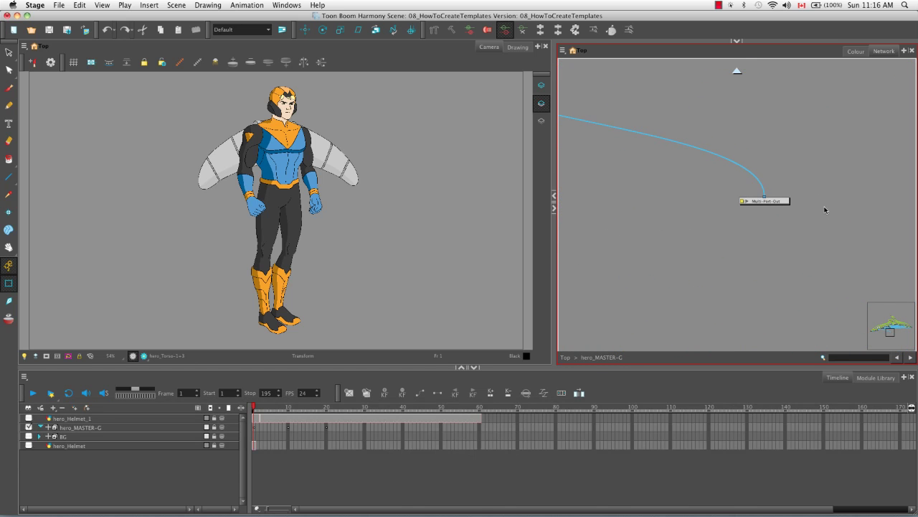
{"action": "key", "text": "ctrl+shift+Return"}
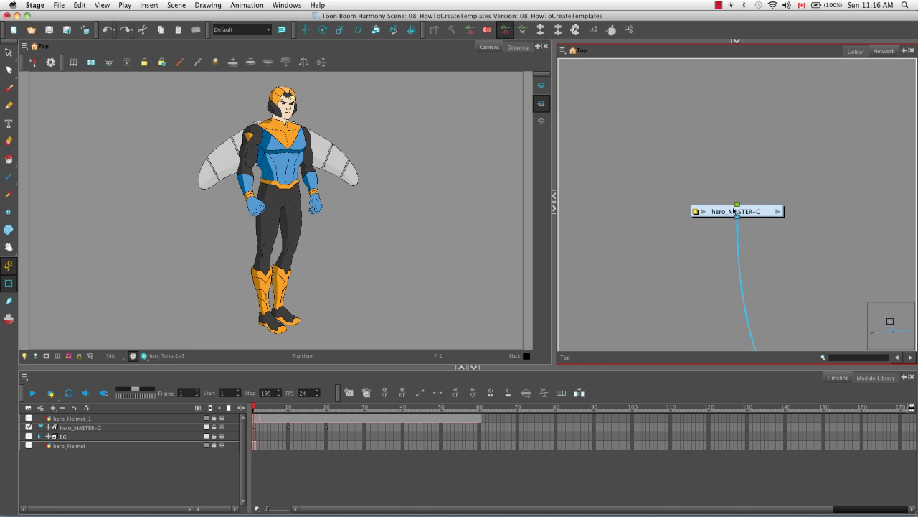
Follow the group's output cable to the top-level composite feeding Write and Display, and back up to the group.
{"action": "key", "text": "space"}
{"action": "left_click_drag", "start_coordinate": [792, 222], "coordinate": [742, 248]}
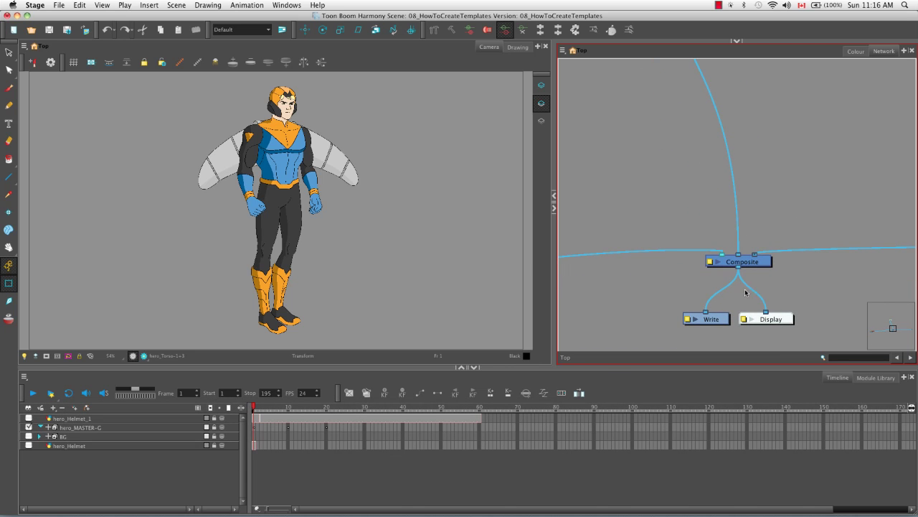
{"action": "key", "text": "space"}
{"action": "left_click_drag", "start_coordinate": [737, 119], "coordinate": [733, 272]}
{"action": "left_click_drag", "start_coordinate": [775, 64], "coordinate": [751, 188]}
Inside hero_MASTER-G, move Composite_1 down, clear of the hero's drawing modules.
{"action": "left_click", "coordinate": [751, 186]}
{"action": "key", "text": "space"}
{"action": "left_click_drag", "start_coordinate": [673, 214], "coordinate": [693, 257]}
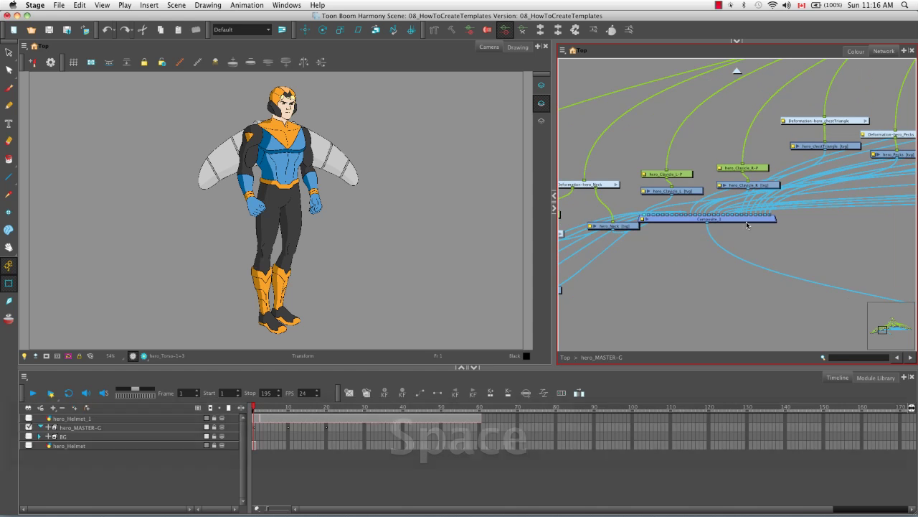
{"action": "left_click_drag", "start_coordinate": [748, 225], "coordinate": [797, 245]}
{"action": "key", "text": "space"}
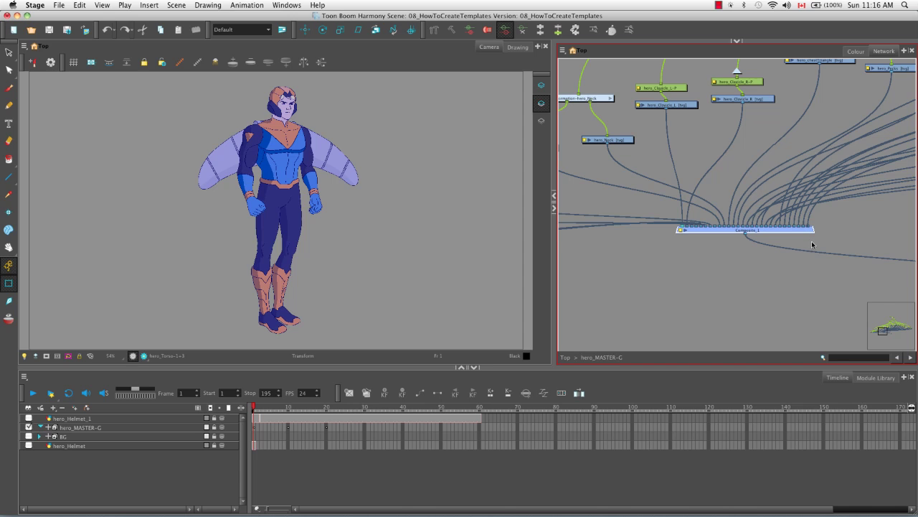
Show the Module Library, examine Composite_1's mode in its layer properties and return to the top level.
{"action": "left_click", "coordinate": [869, 378]}
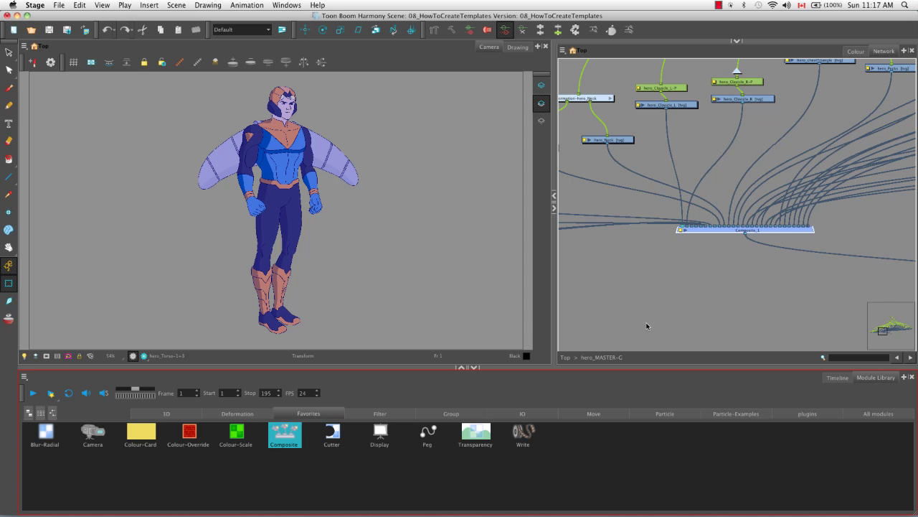
{"action": "left_click", "coordinate": [680, 229]}
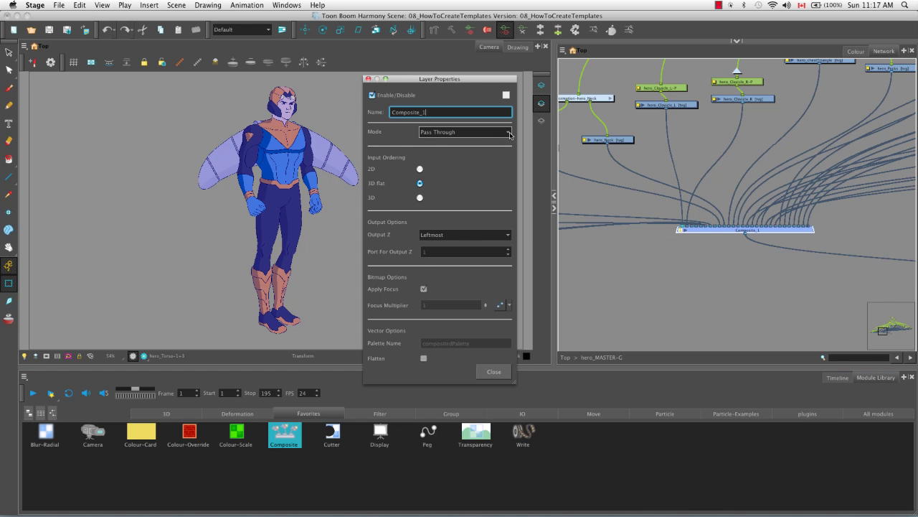
{"action": "left_click", "coordinate": [369, 80]}
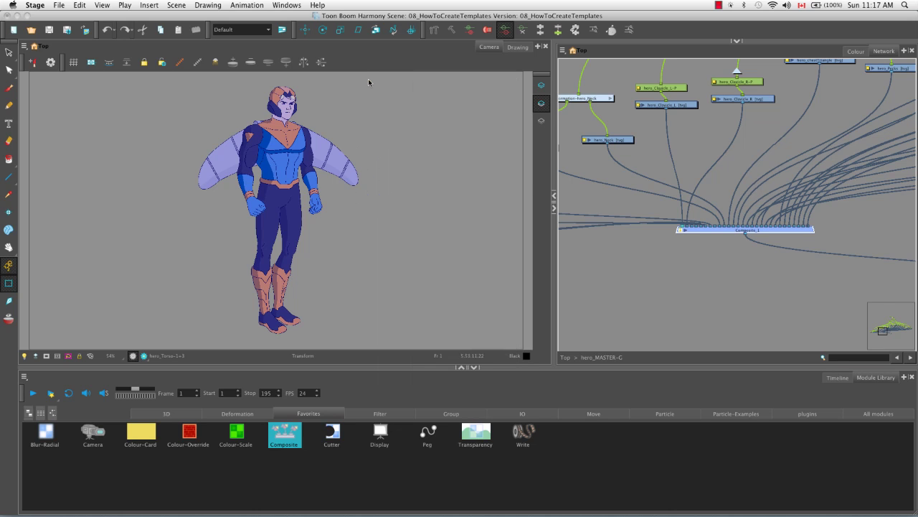
{"action": "left_click", "coordinate": [736, 74]}
{"action": "key", "text": "ctrl+shift+Return"}
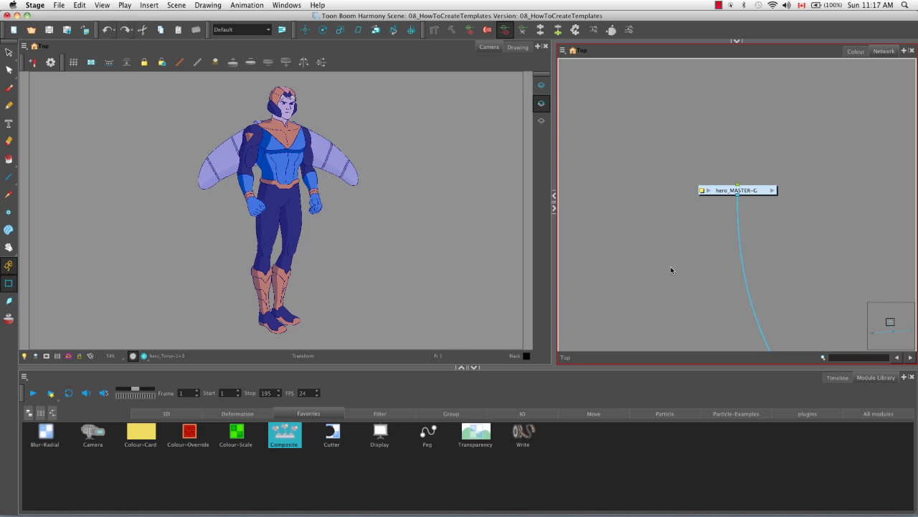
Examine the mode of the top-level composite above Write and Display in its layer properties.
{"action": "key", "text": "space"}
{"action": "left_click_drag", "start_coordinate": [722, 279], "coordinate": [679, 151]}
{"action": "left_click_drag", "start_coordinate": [699, 318], "coordinate": [687, 229]}
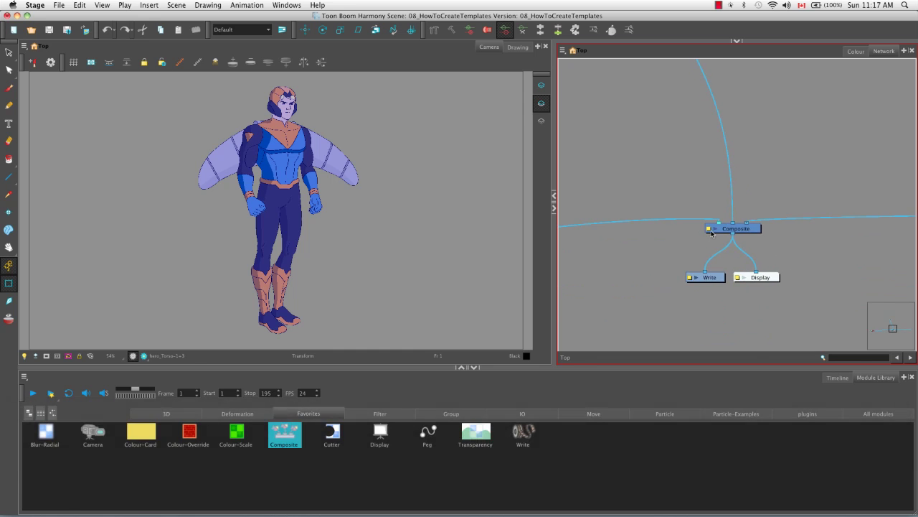
{"action": "left_click", "coordinate": [709, 229]}
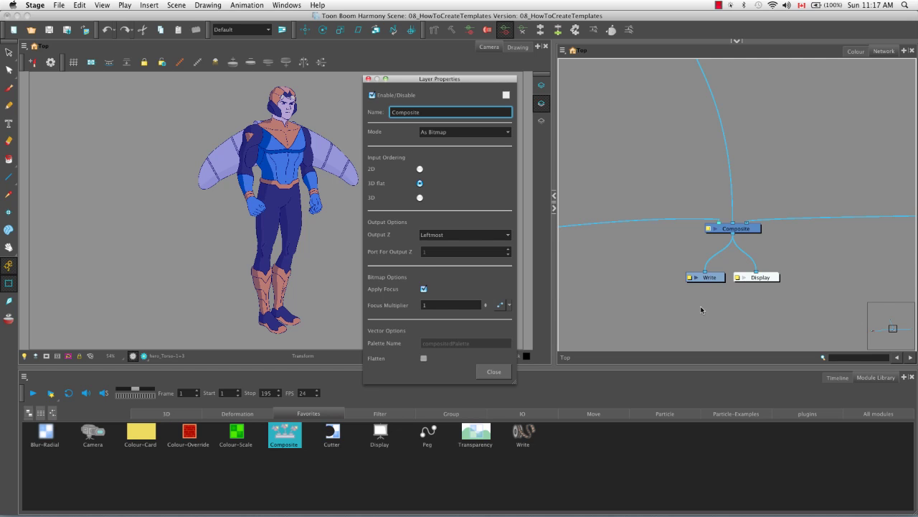
{"action": "left_click", "coordinate": [368, 78]}
Examine the connection between hero_MASTER-G and the top-level composite until both fit in the Network view.
{"action": "key", "text": "space"}
{"action": "left_click_drag", "start_coordinate": [724, 209], "coordinate": [757, 340]}
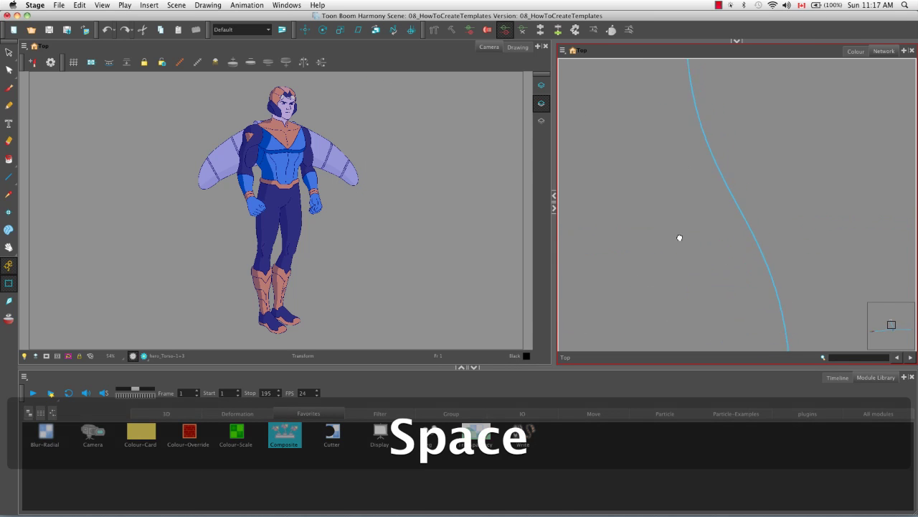
{"action": "left_click_drag", "start_coordinate": [688, 77], "coordinate": [691, 198]}
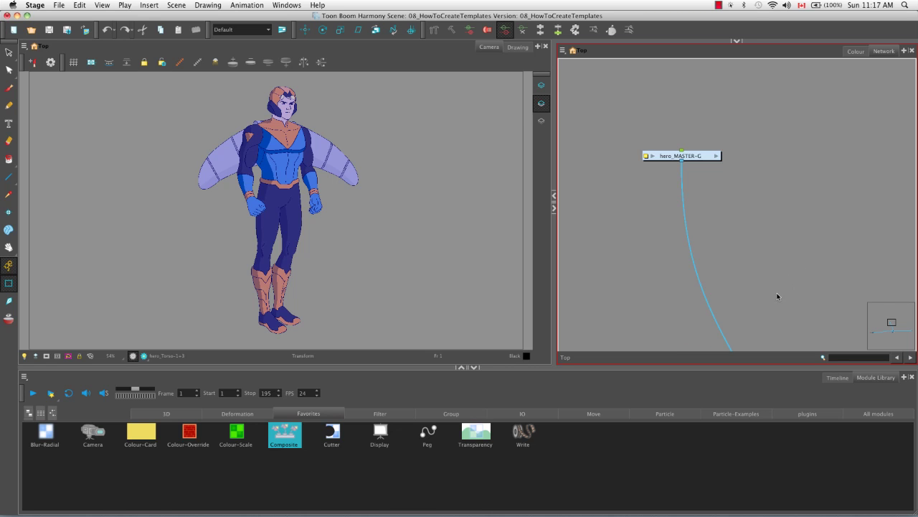
{"action": "key", "text": "space"}
{"action": "left_click_drag", "start_coordinate": [753, 312], "coordinate": [750, 263]}
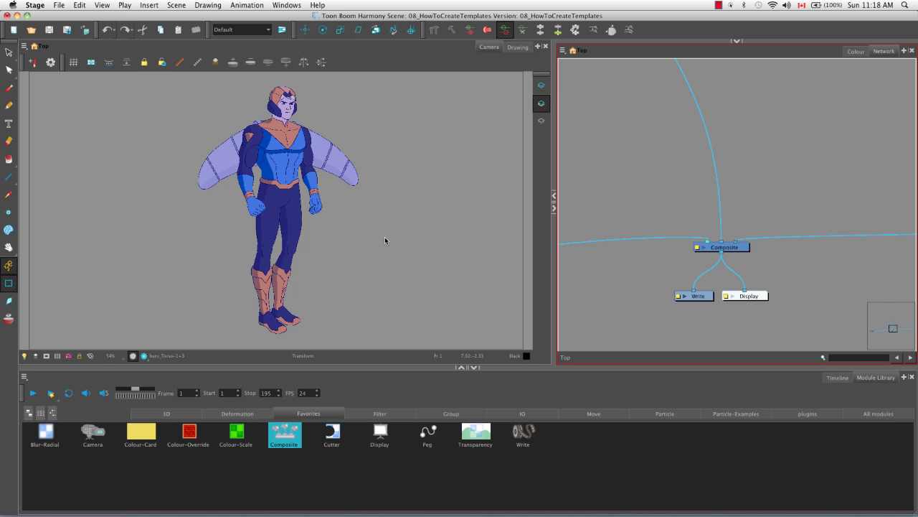
{"action": "key", "text": "1"}
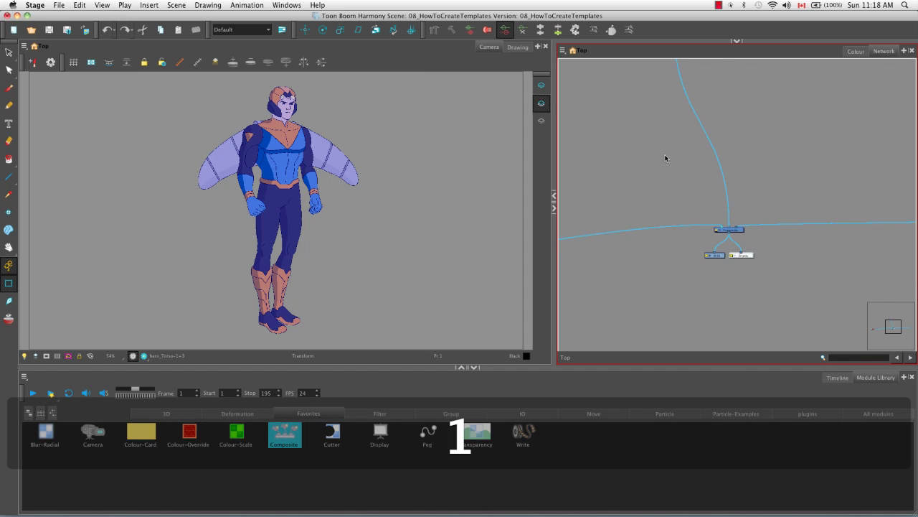
{"action": "key", "text": "space"}
{"action": "left_click_drag", "start_coordinate": [665, 160], "coordinate": [676, 213]}
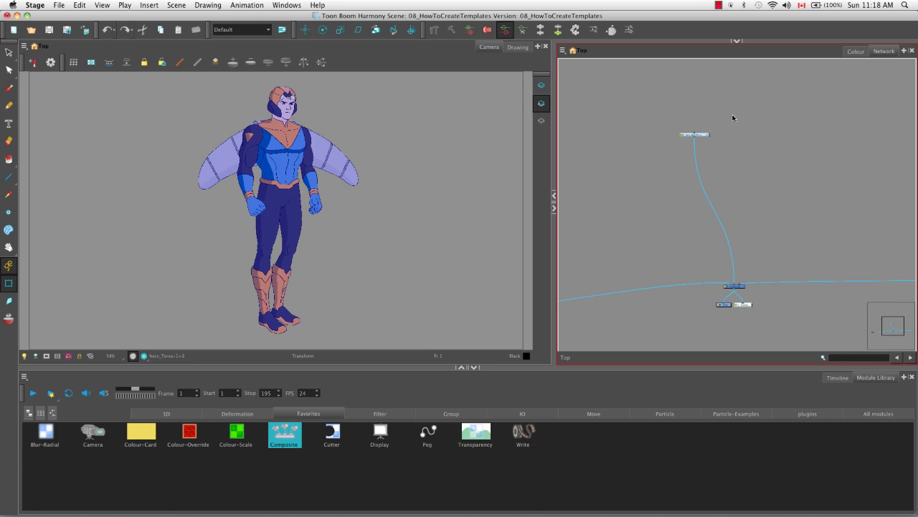
Copy the hero_MASTER-G group module and paste it as a template into the Stage Library folder.
{"action": "left_click", "coordinate": [703, 137]}
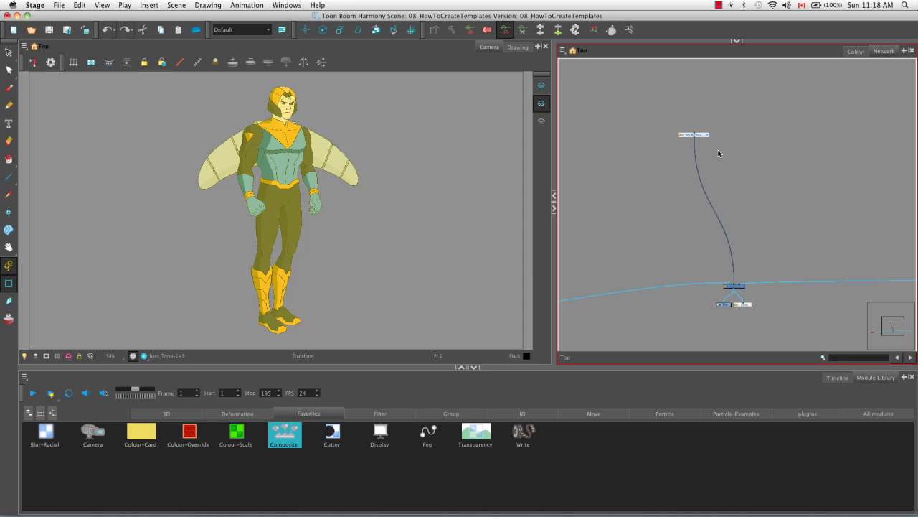
{"action": "key", "text": "super+c"}
{"action": "left_click", "coordinate": [737, 42]}
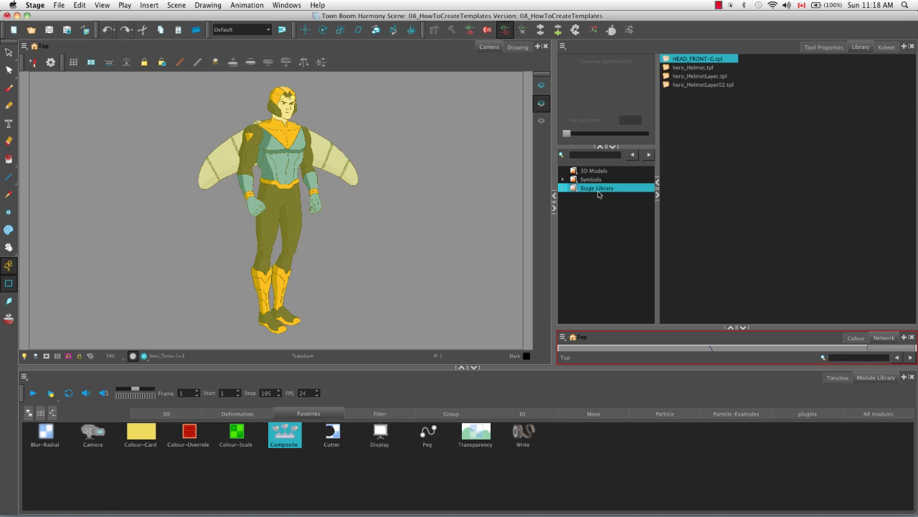
{"action": "left_click", "coordinate": [730, 183]}
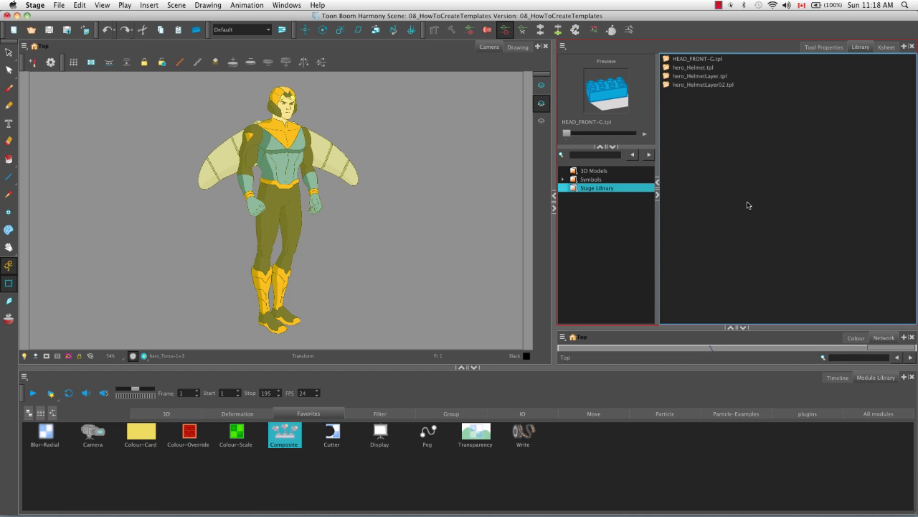
{"action": "key", "text": "super+v"}
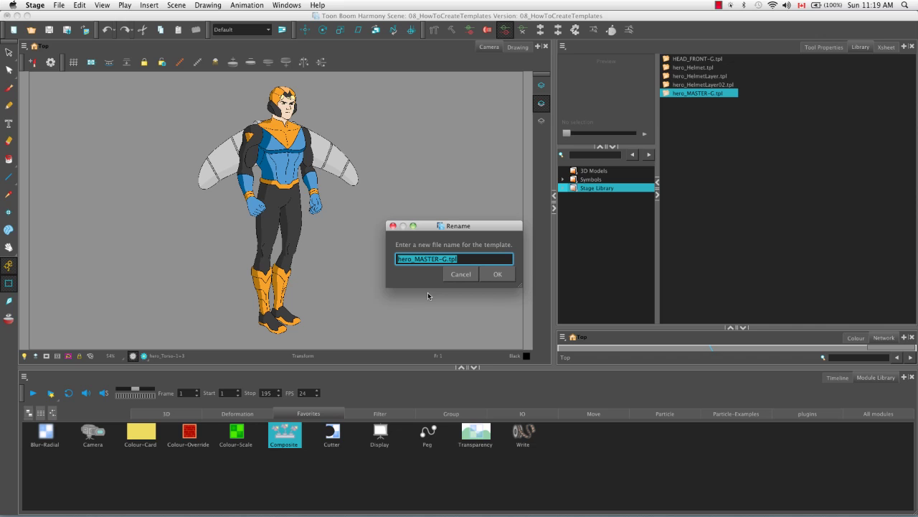
Name the new template hero_MASTER.tpl.
{"action": "left_click", "coordinate": [446, 258]}
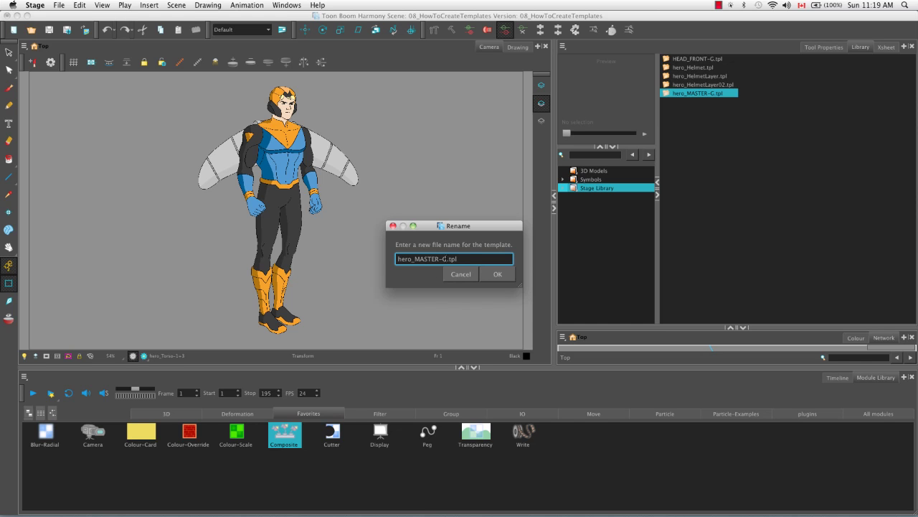
{"action": "key", "text": "BackSpace"}
{"action": "key", "text": "BackSpace"}
{"action": "left_click", "coordinate": [498, 274]}
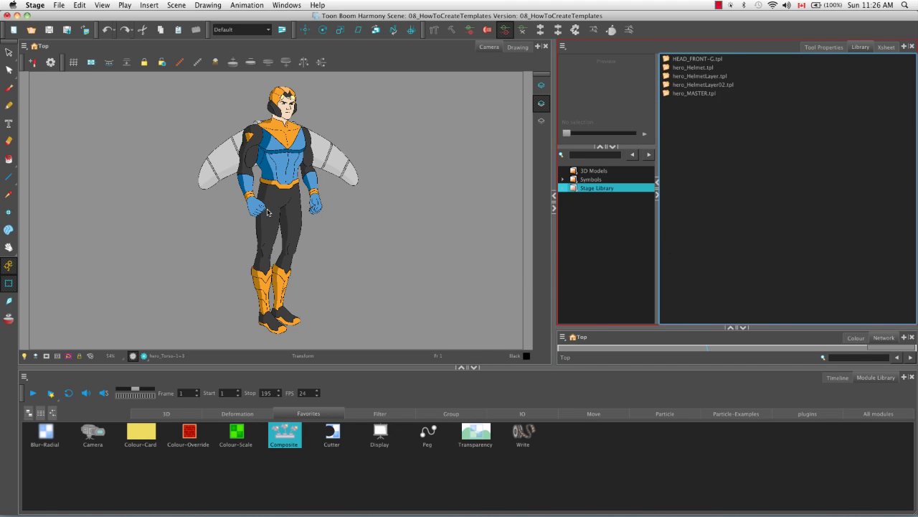
Save the current scene and create a new HDTV_Vertical scene named New.
{"action": "left_click", "coordinate": [49, 31]}
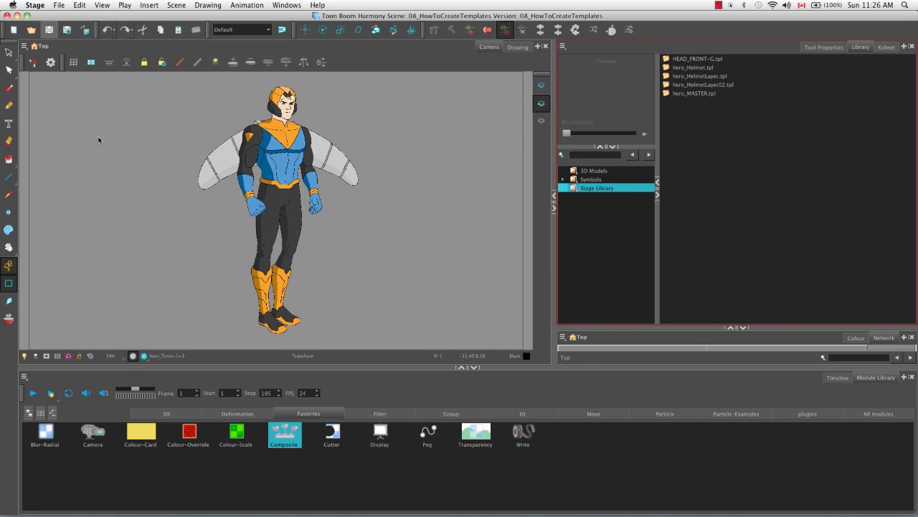
{"action": "left_click", "coordinate": [13, 30]}
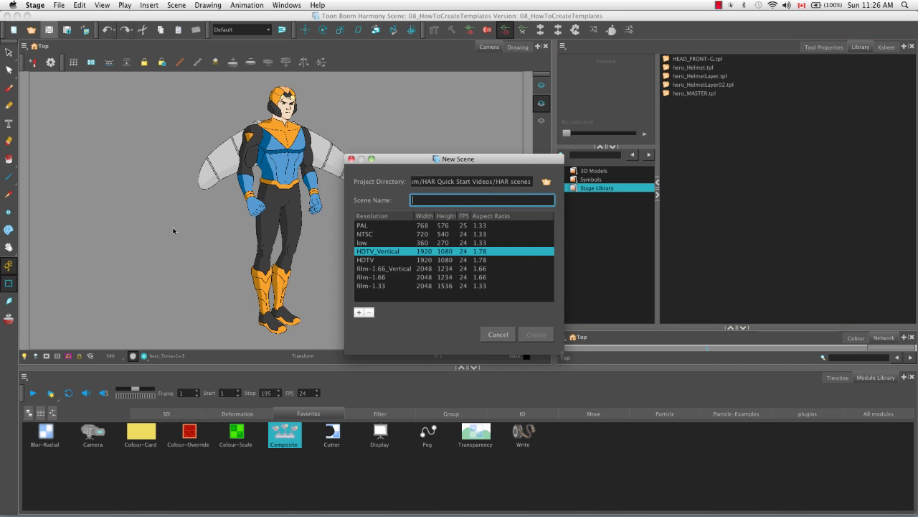
{"action": "type", "text": "New"}
{"action": "left_click", "coordinate": [532, 335]}
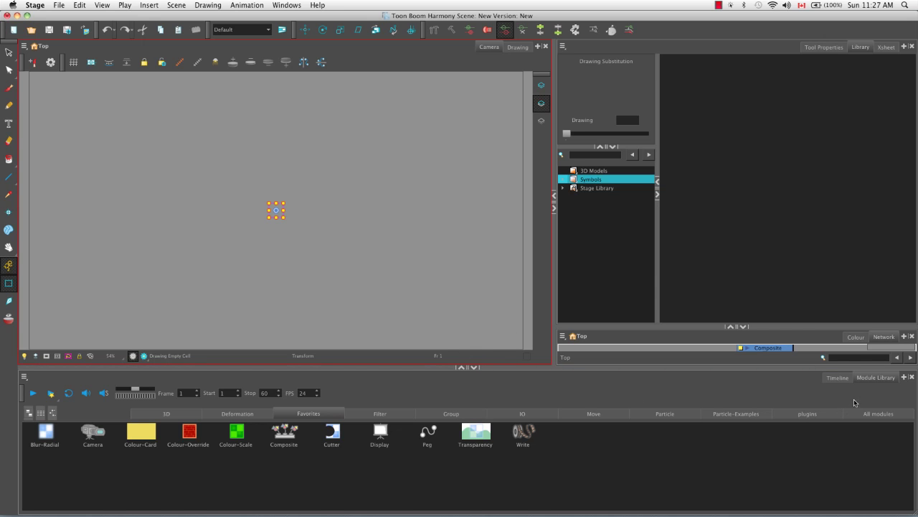
Show the Timeline and import hero_MASTER.tpl from the Stage Library above the Drawing layer.
{"action": "left_click", "coordinate": [838, 378]}
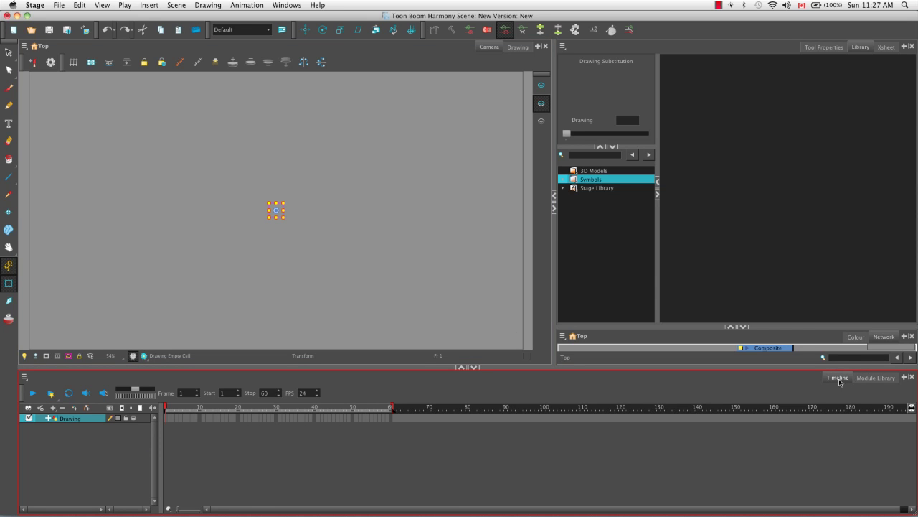
{"action": "left_click", "coordinate": [594, 187]}
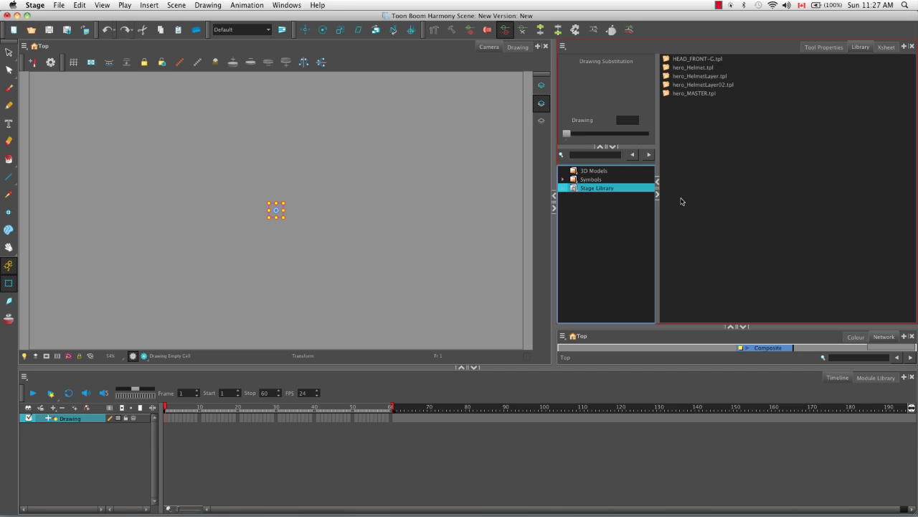
{"action": "left_click", "coordinate": [692, 95]}
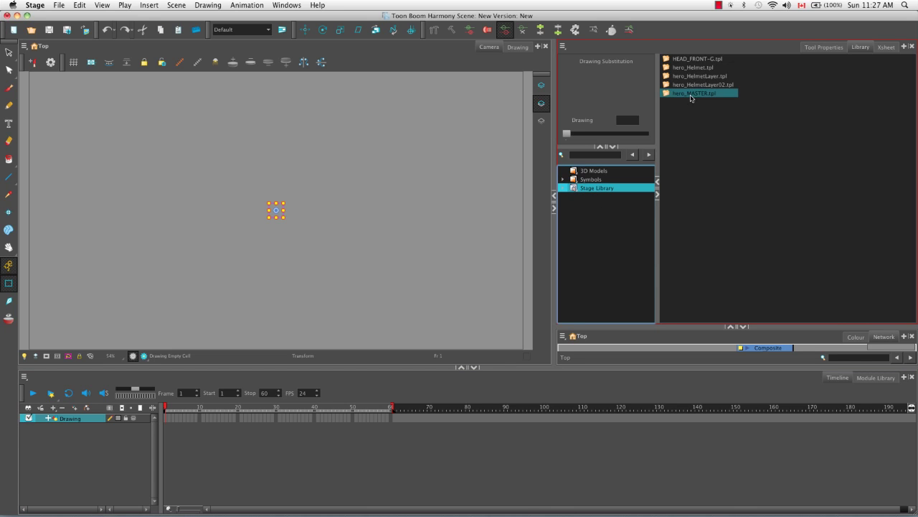
{"action": "left_click_drag", "start_coordinate": [693, 96], "coordinate": [432, 246]}
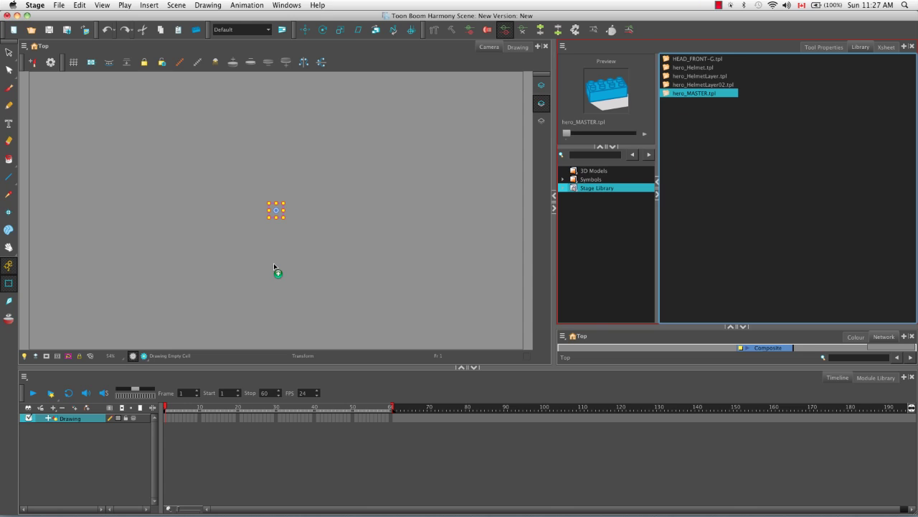
{"action": "mouse_move", "coordinate": [273, 263]}
{"action": "left_mouse_down"}
{"action": "mouse_move", "coordinate": [91, 383]}
{"action": "mouse_move", "coordinate": [69, 415]}
{"action": "left_mouse_up"}
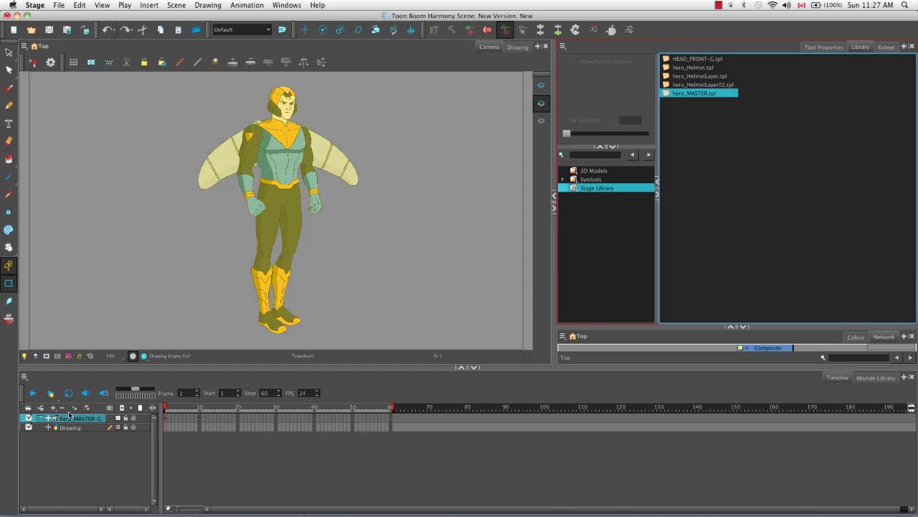
Expand the imported hero_MASTER-G hierarchy, scrub to frame 33 and back to frame 1 to check the hero's poses, and deselect the group.
{"action": "left_click", "coordinate": [48, 423]}
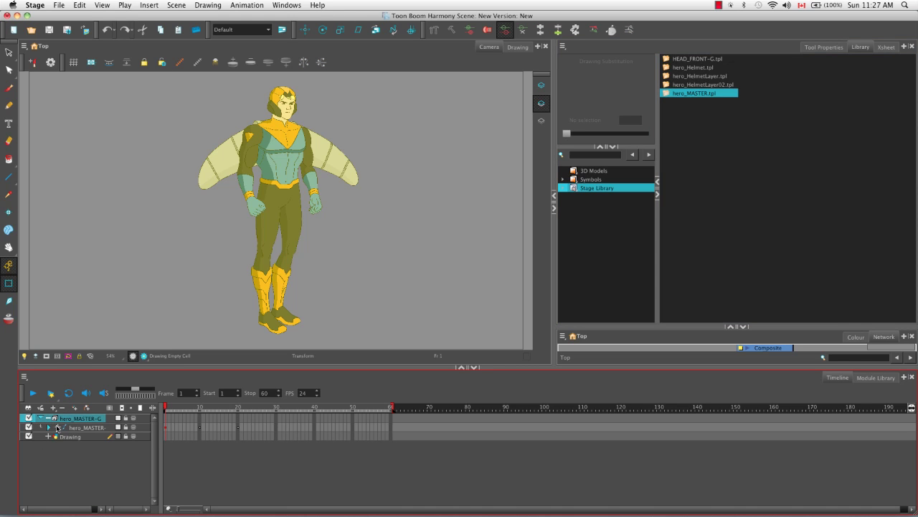
{"action": "left_click", "coordinate": [51, 428]}
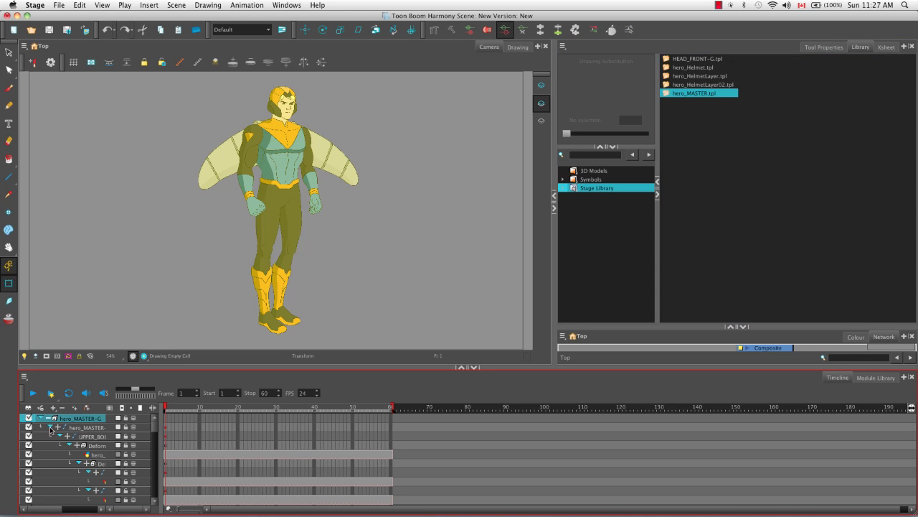
{"action": "left_click", "coordinate": [170, 408]}
{"action": "left_click_drag", "start_coordinate": [172, 409], "coordinate": [287, 407]}
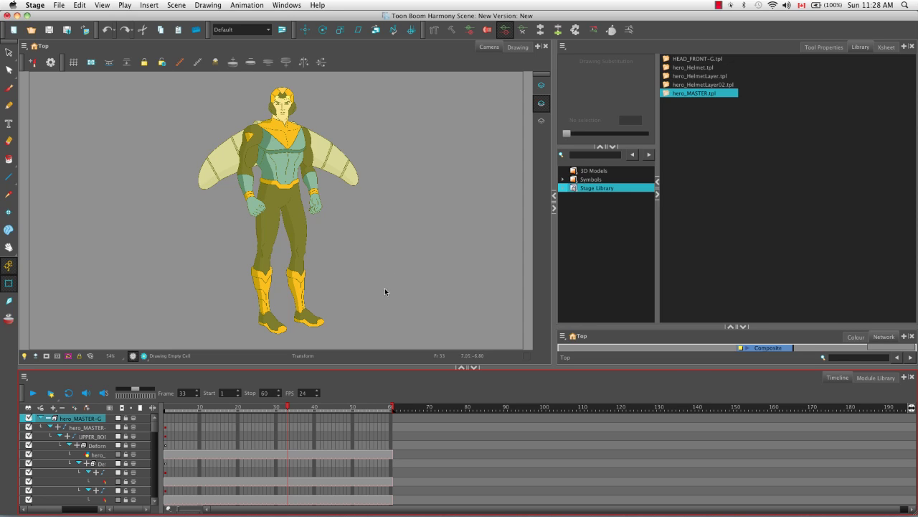
{"action": "left_click_drag", "start_coordinate": [290, 408], "coordinate": [162, 406]}
{"action": "left_click", "coordinate": [155, 317]}
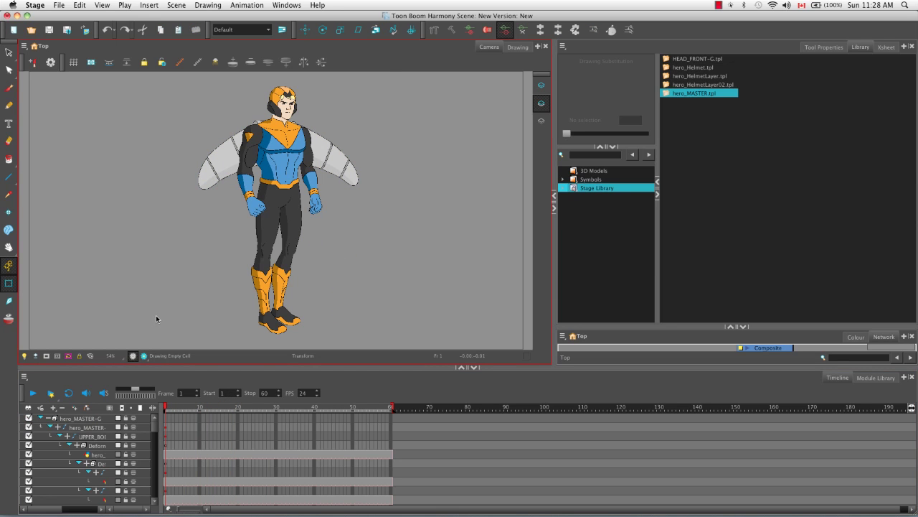